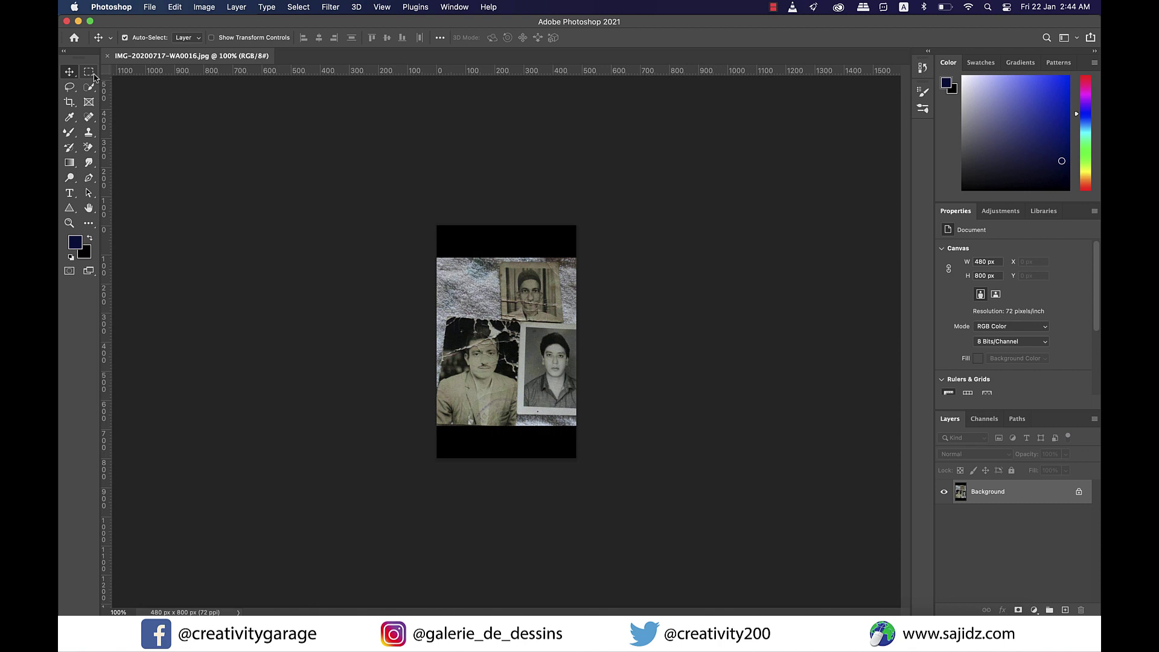
# Crop the image to the torn portrait of the man in the suit with a rectangular selection, and deselect
pyautogui.click(91, 73)
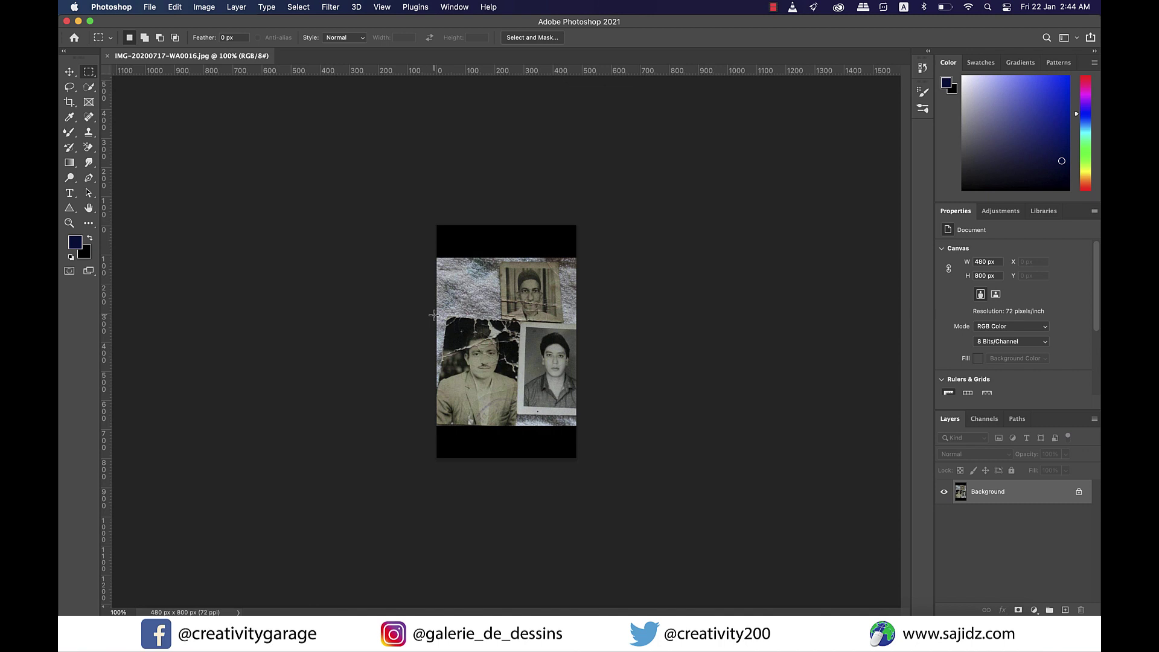
pyautogui.moveTo(434, 315); pyautogui.dragTo(521, 428)
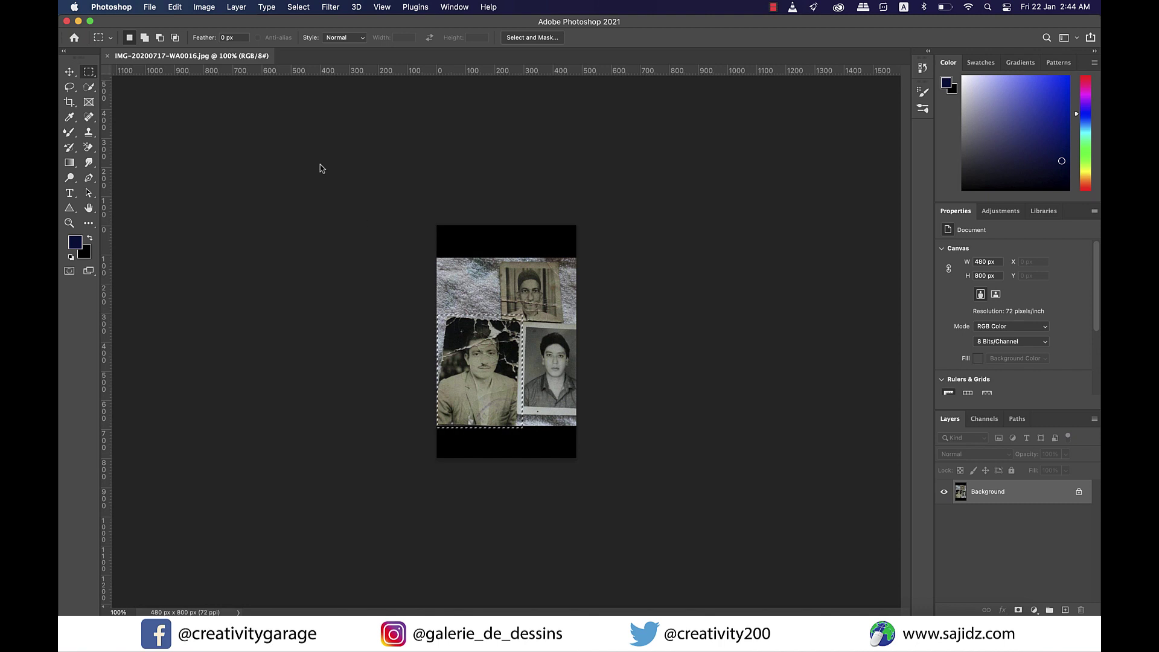
pyautogui.click(203, 7)
pyautogui.click(209, 125)
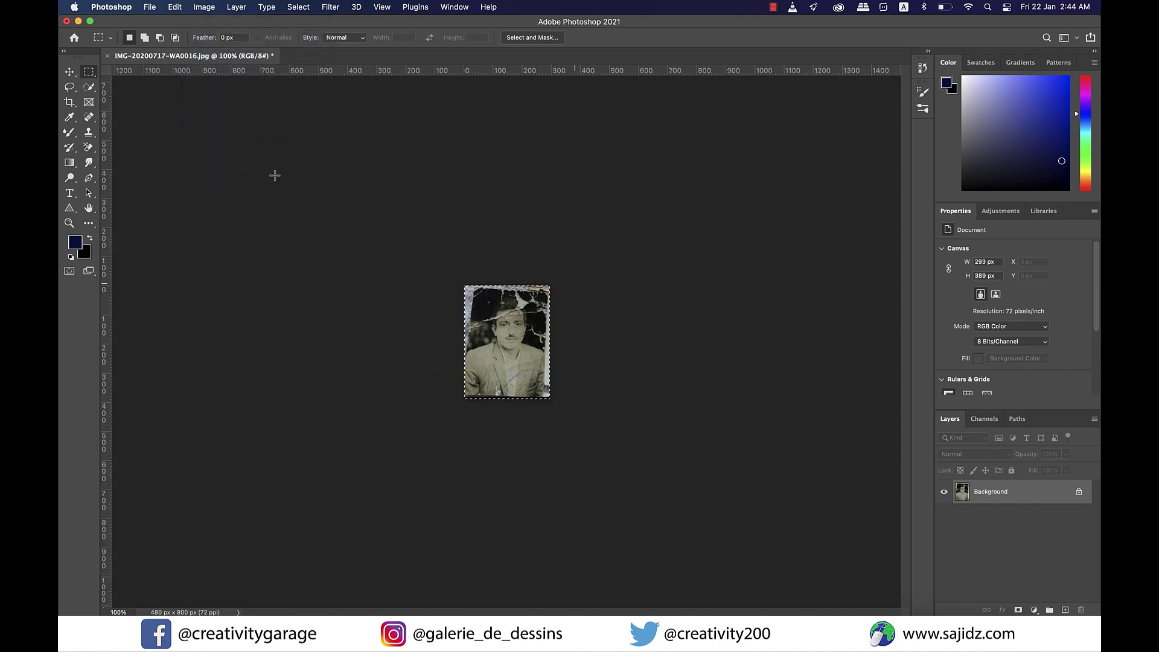
pyautogui.scroll(3, 524, 371)
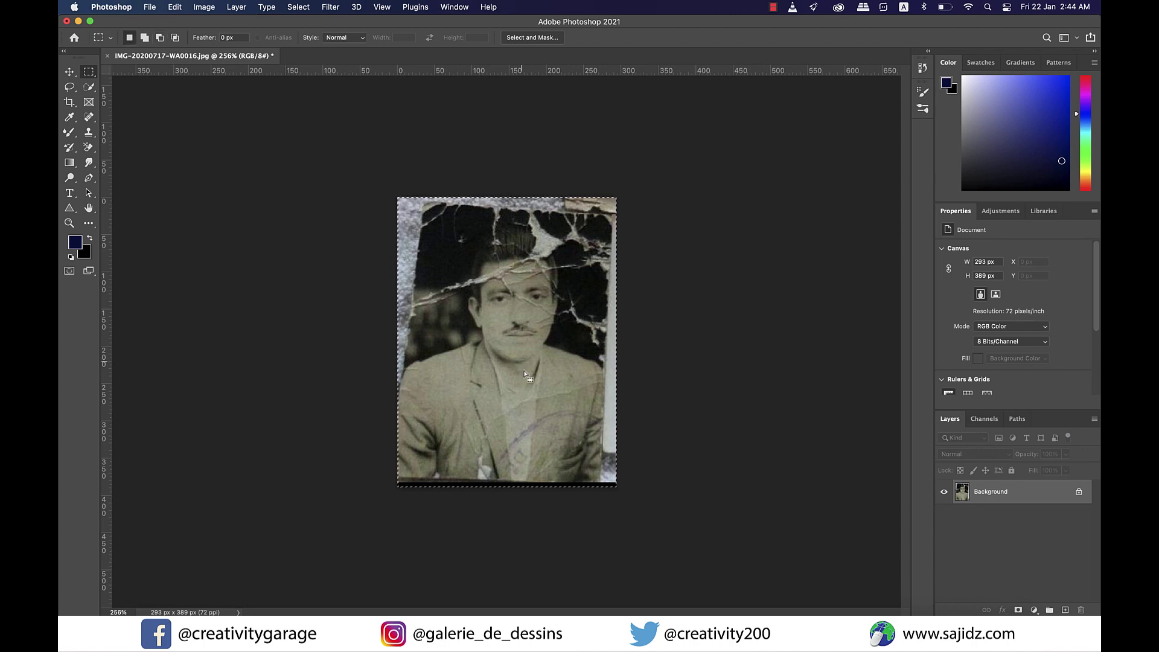
pyautogui.press('super+d')
# Raise the image resolution to 300 pixels/inch in the Image Size settings
pyautogui.scroll(10, 567, 366)
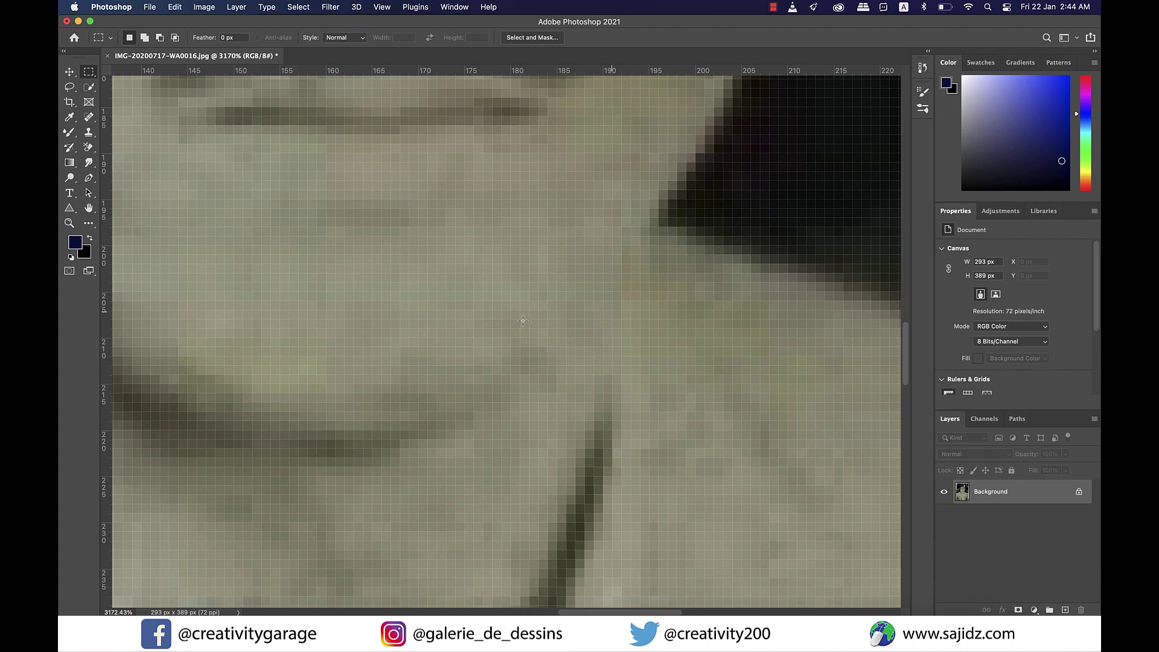
pyautogui.scroll(2, 520, 318)
pyautogui.scroll(-5, 521, 319)
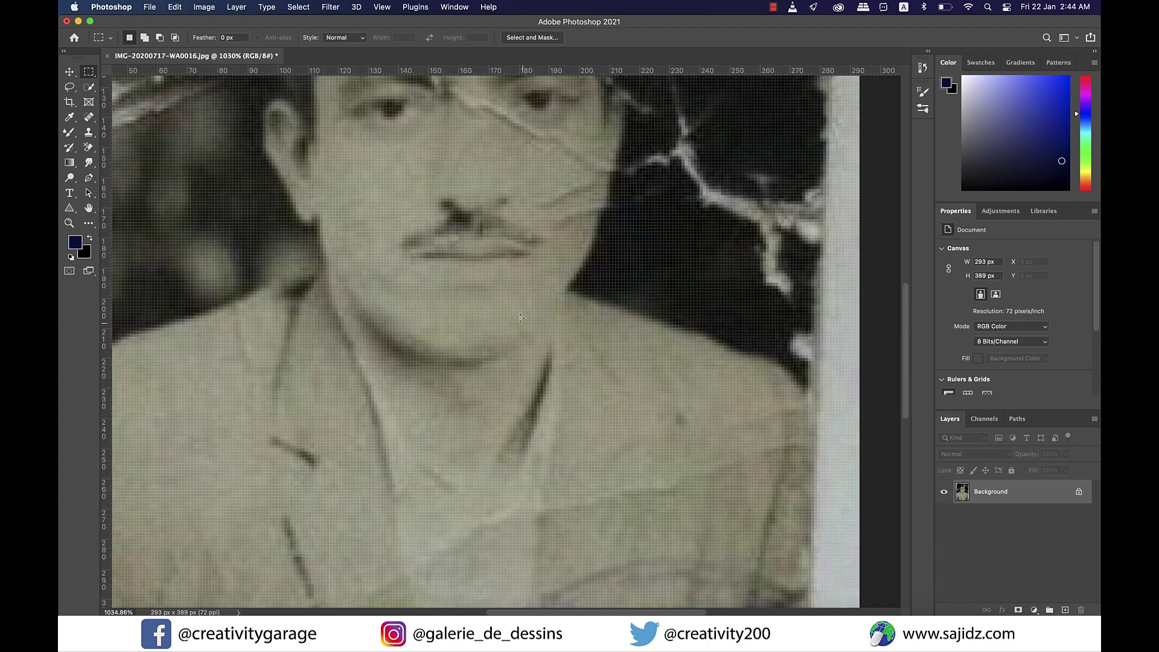
pyautogui.scroll(-4, 520, 318)
pyautogui.scroll(1, 521, 318)
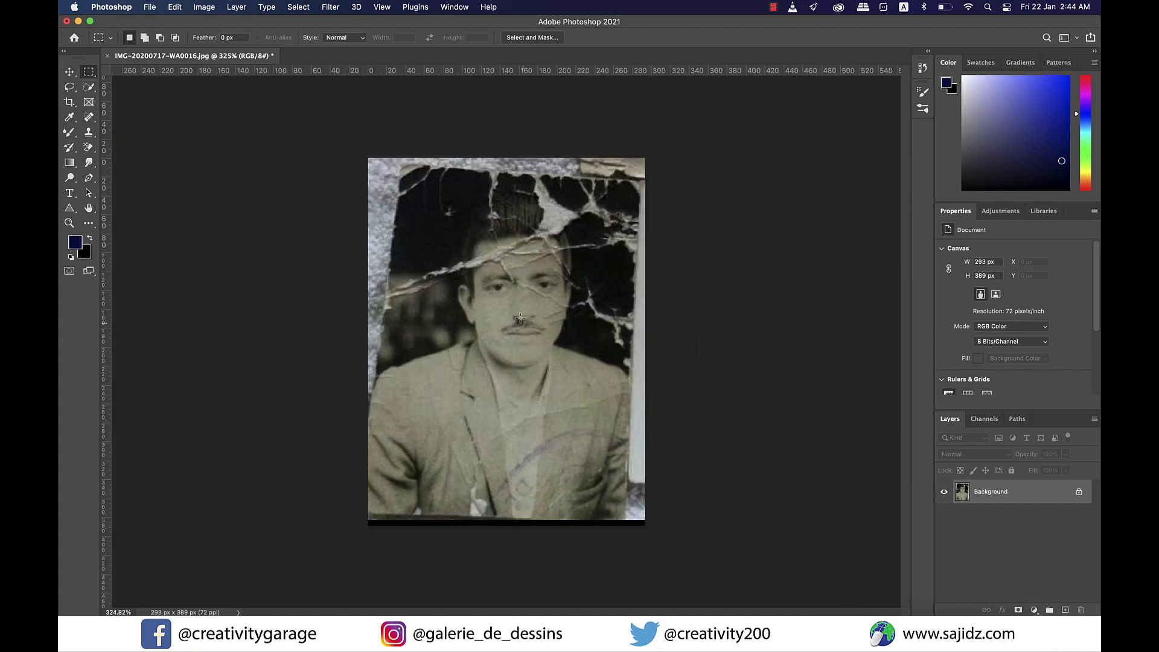
pyautogui.scroll(-1, 521, 318)
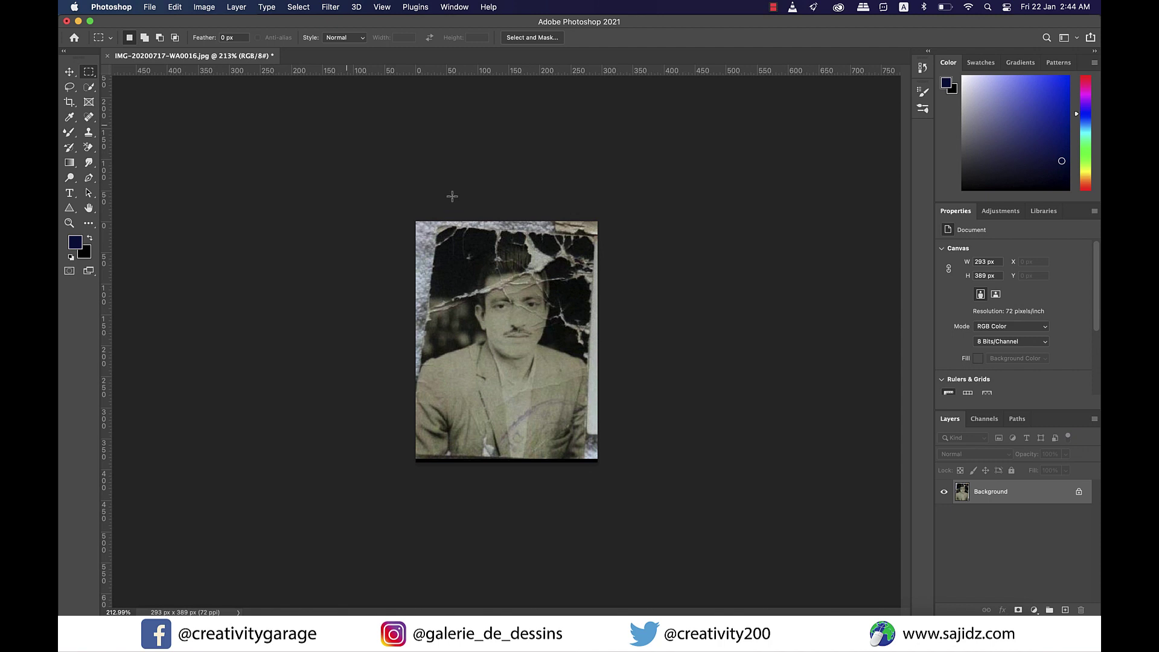
pyautogui.click(205, 7)
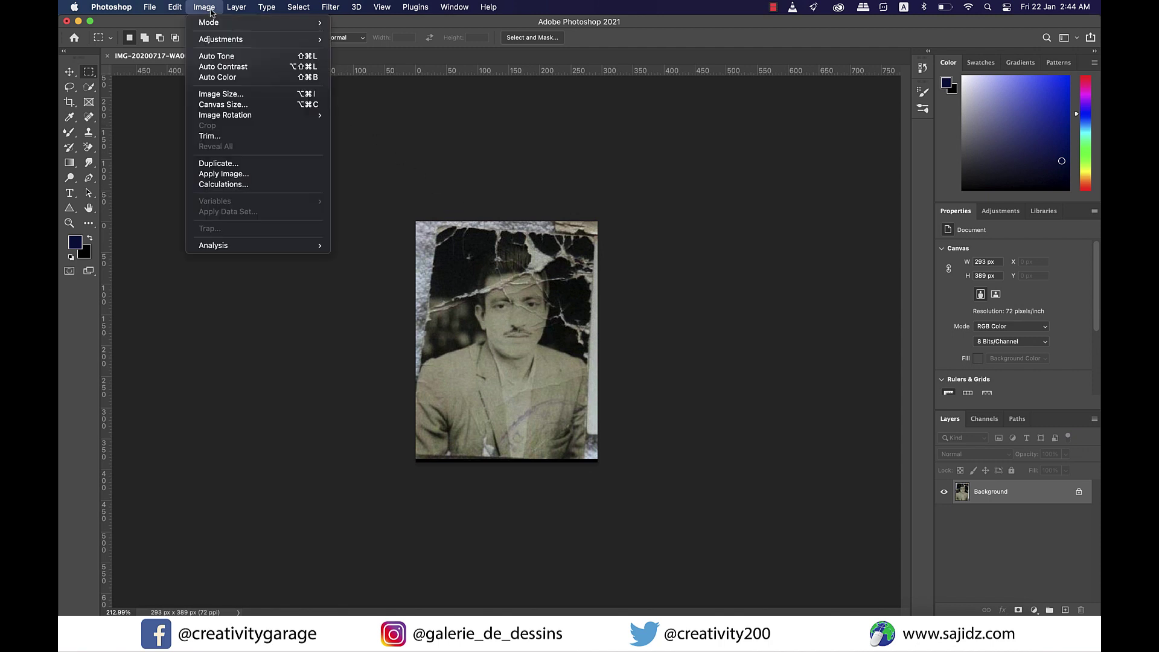
pyautogui.click(269, 95)
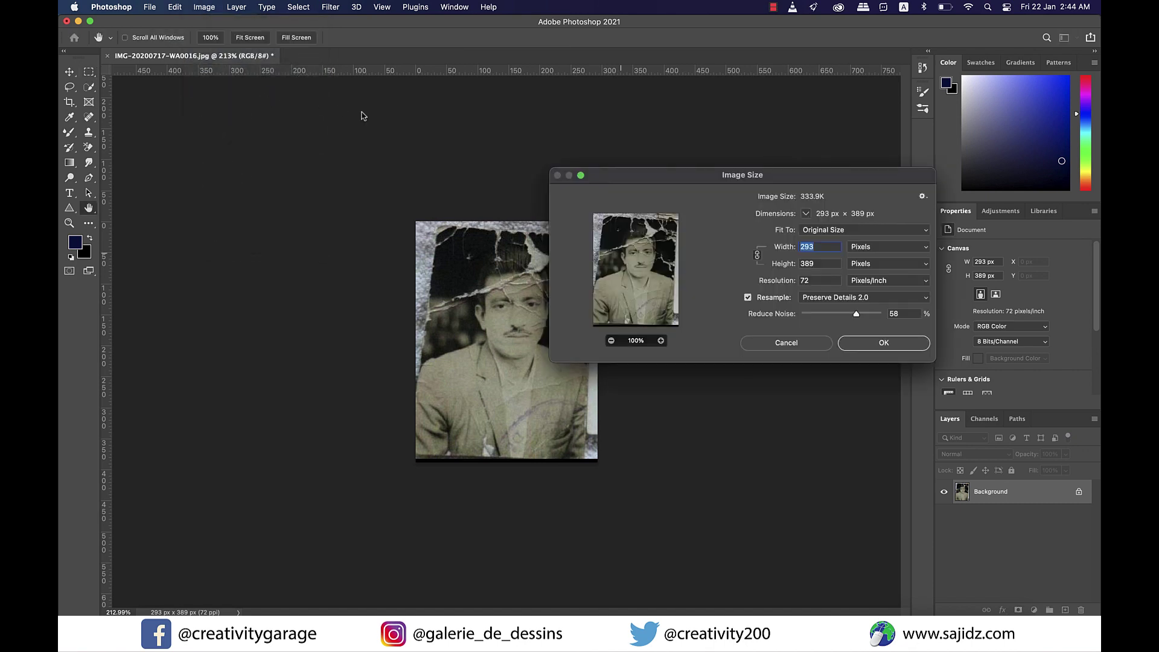
pyautogui.moveTo(809, 180); pyautogui.dragTo(842, 135)
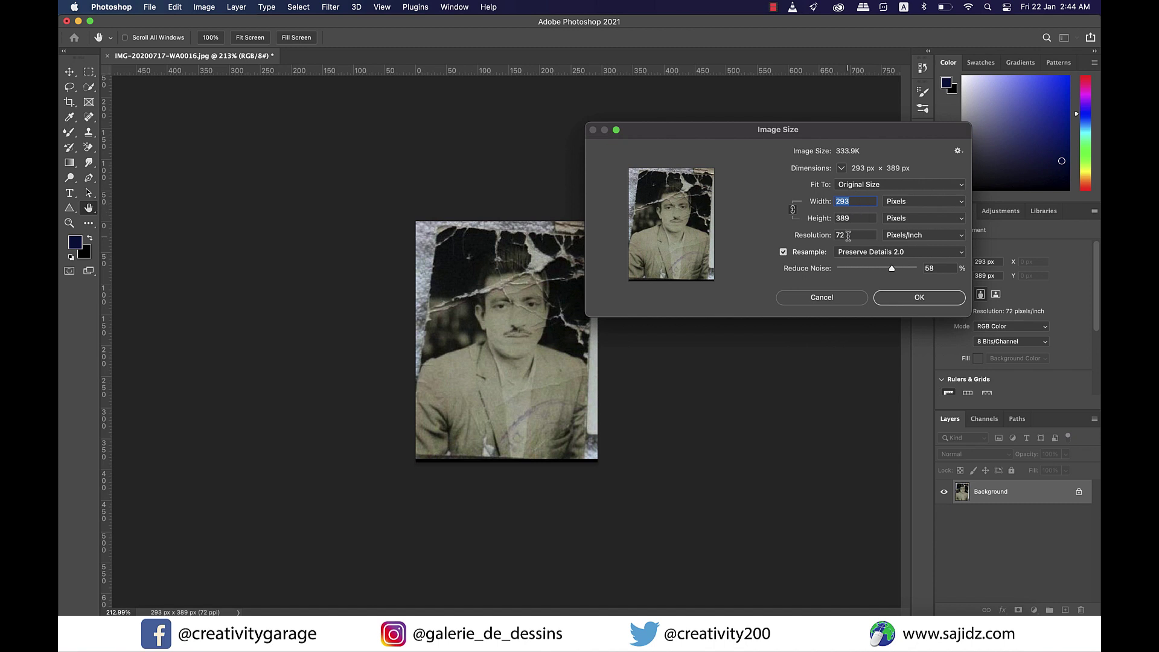
pyautogui.moveTo(849, 236); pyautogui.dragTo(820, 241)
pyautogui.write('300')
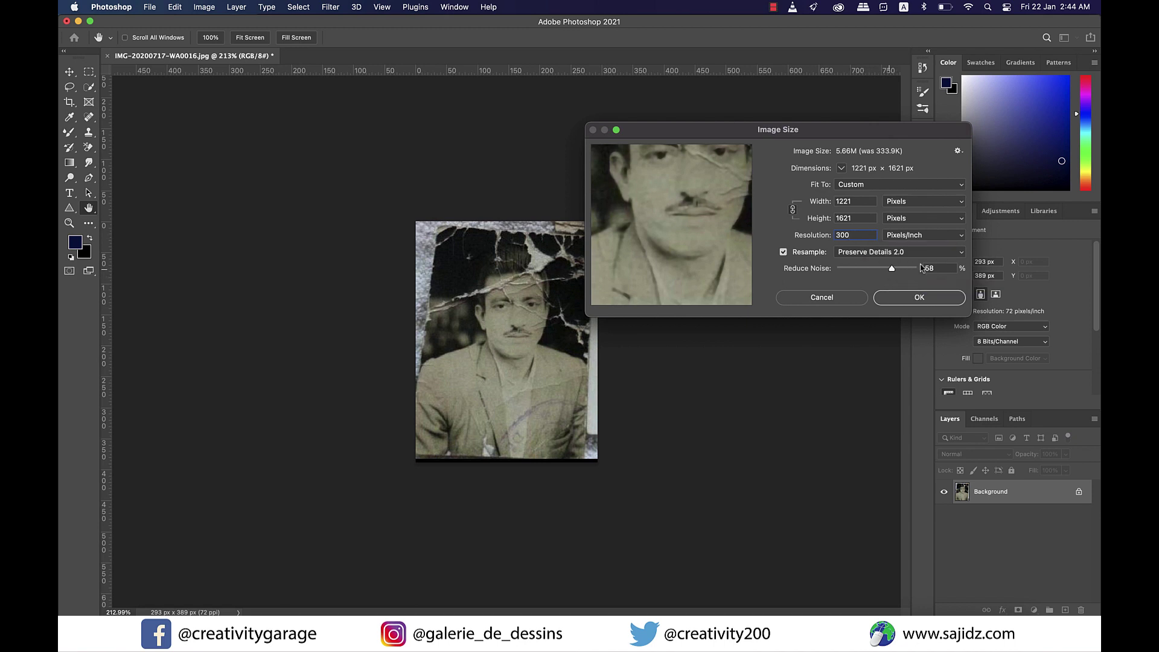
# Resample with Preserve Details 2.0, set Reduce Noise to 34%, and apply the new image size
pyautogui.click(943, 257)
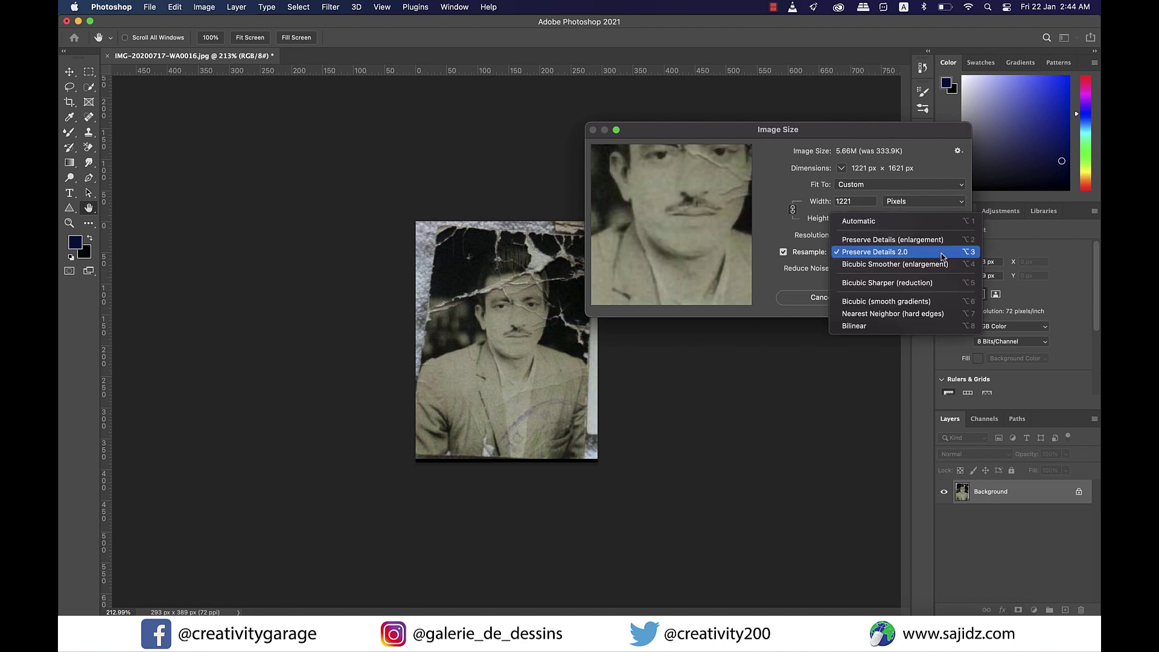
pyautogui.click(905, 258)
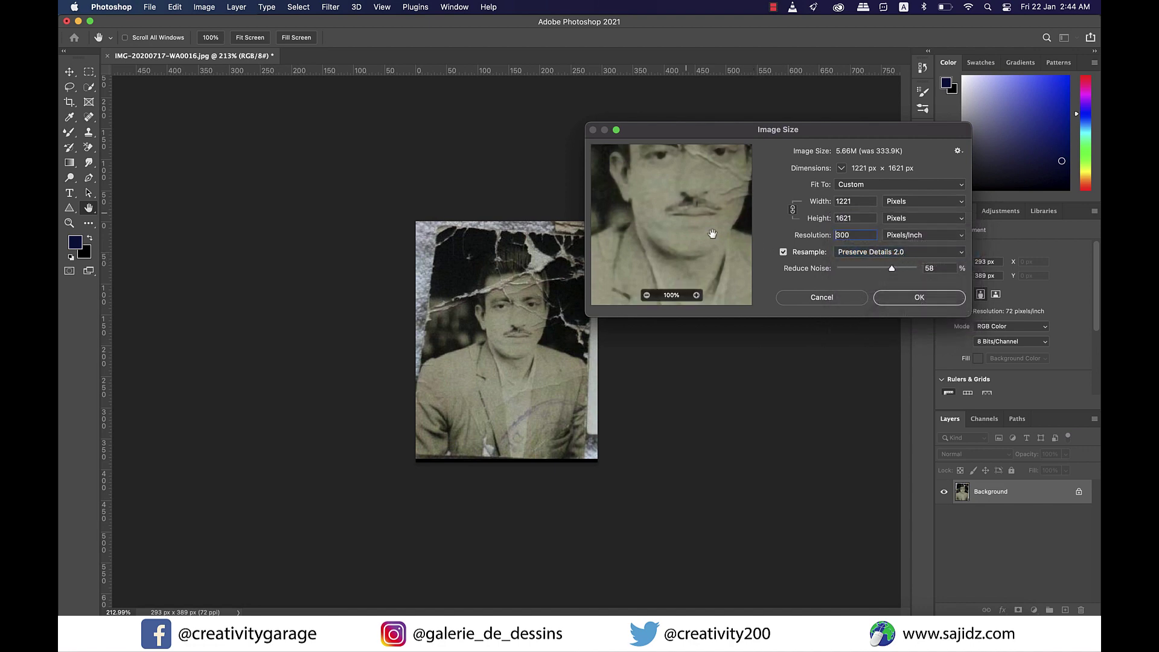
pyautogui.moveTo(891, 269); pyautogui.dragTo(882, 275)
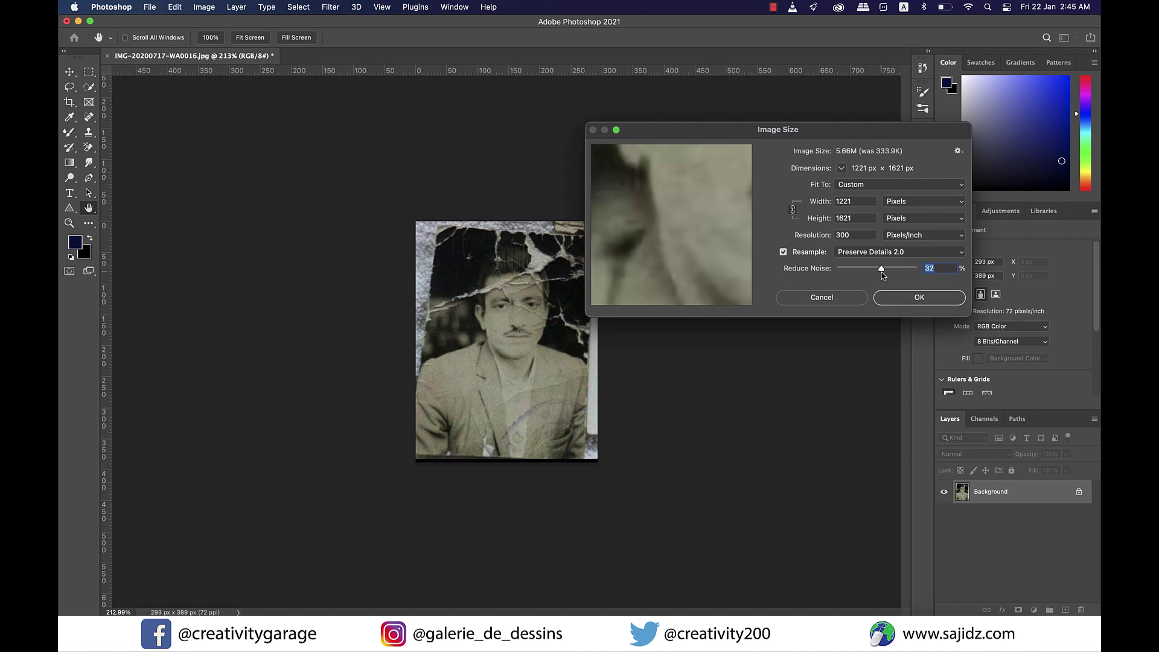
pyautogui.click(919, 298)
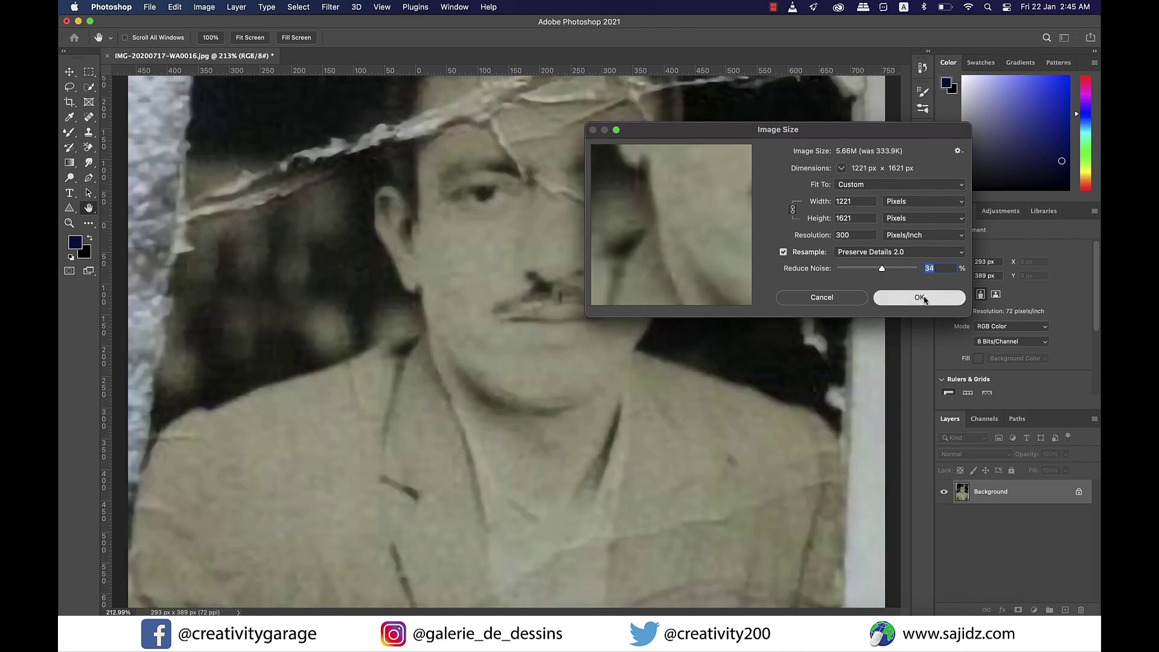
# Straighten the photo along its tilted top edge with the Crop tool and commit the rotation
pyautogui.press('m')
pyautogui.scroll(-5, 561, 320)
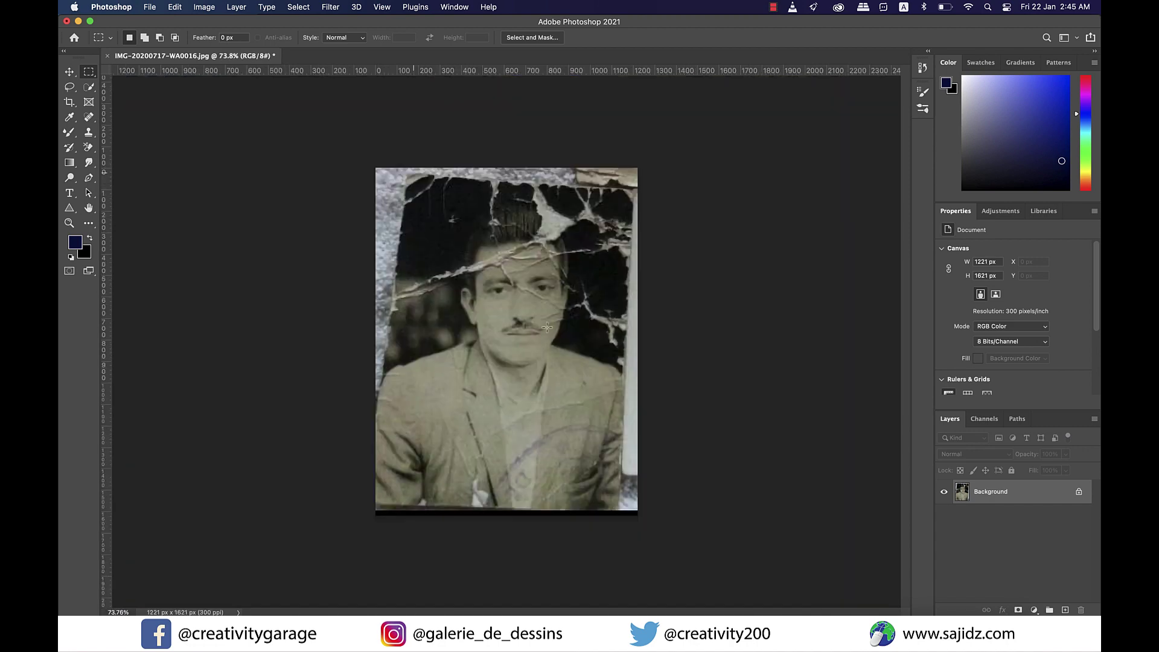
pyautogui.click(70, 104)
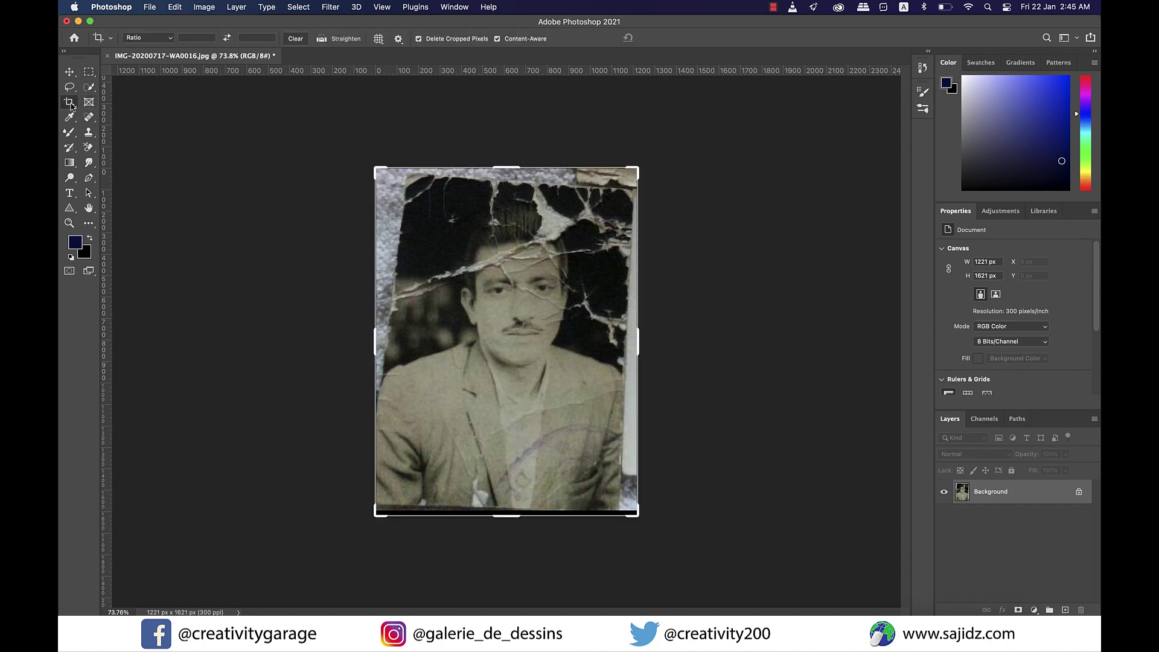
pyautogui.click(340, 40)
pyautogui.moveTo(410, 174); pyautogui.dragTo(661, 192)
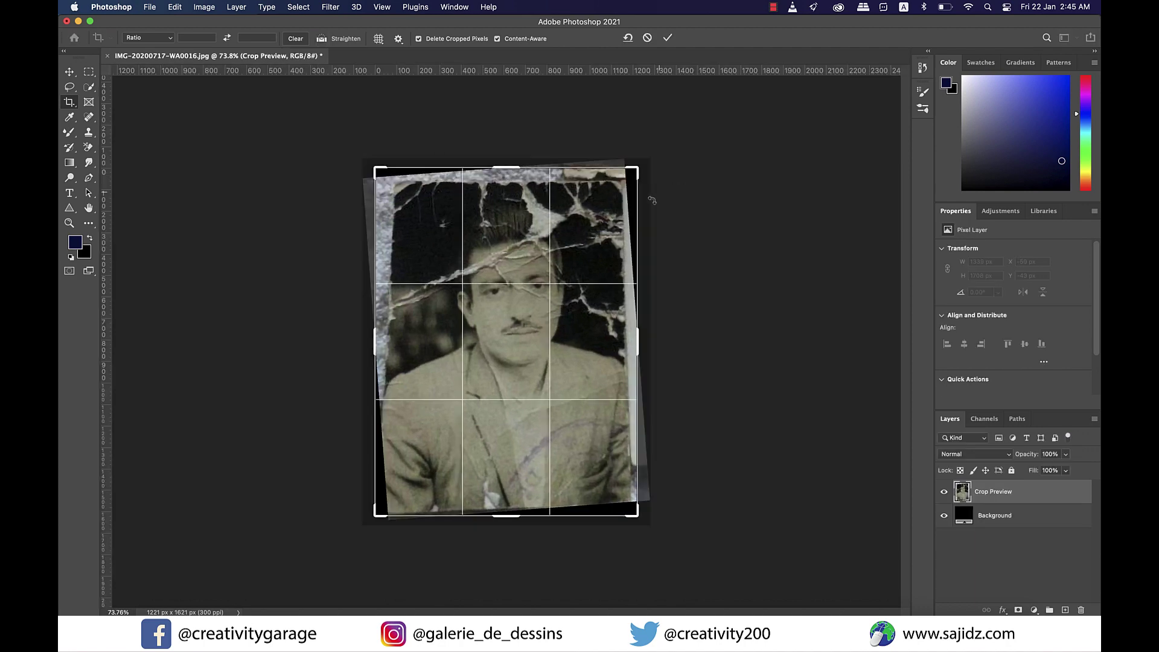
pyautogui.press('Return')
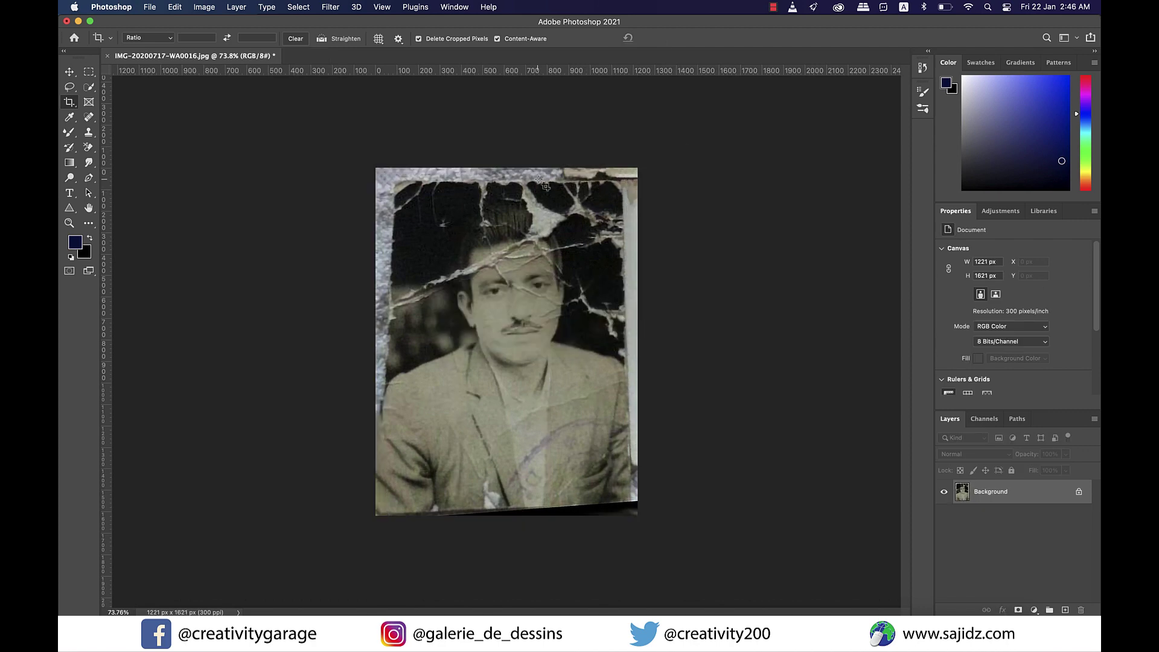
# Crop the straightened image to the portrait, removing the surrounding cloth background and white border
pyautogui.click(89, 72)
pyautogui.moveTo(394, 182); pyautogui.dragTo(622, 460)
pyautogui.click(204, 6)
pyautogui.click(205, 128)
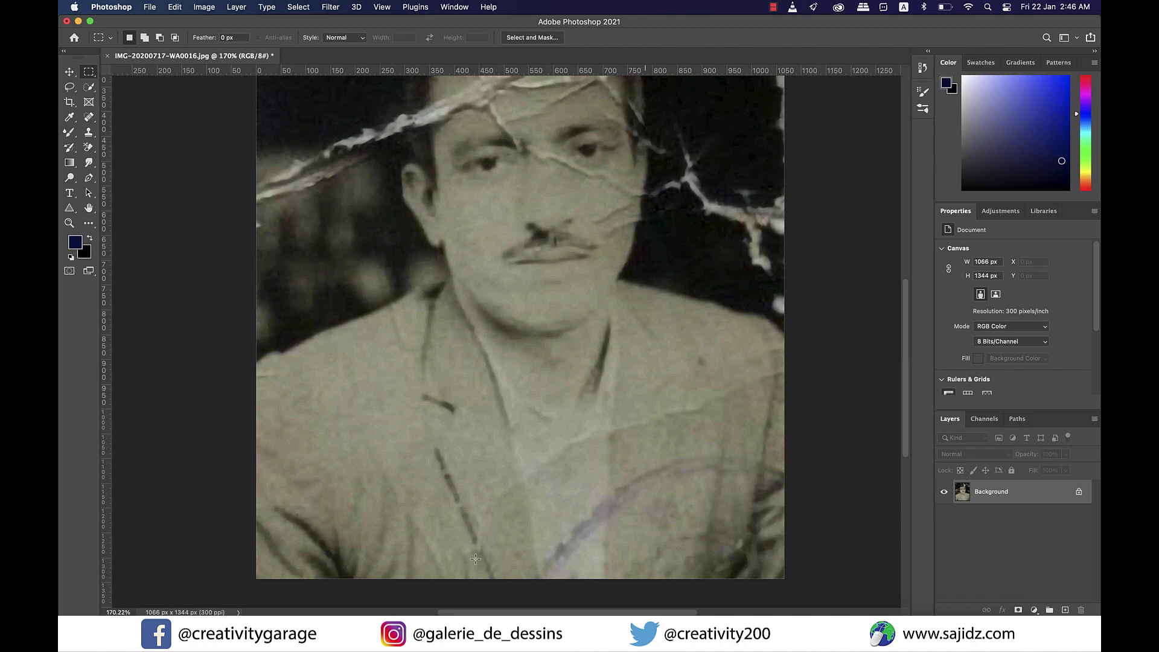
# Apply Auto Tone, Auto Contrast and Auto Color to the cropped portrait
pyautogui.scroll(-5, 475, 559)
pyautogui.scroll(4, 475, 560)
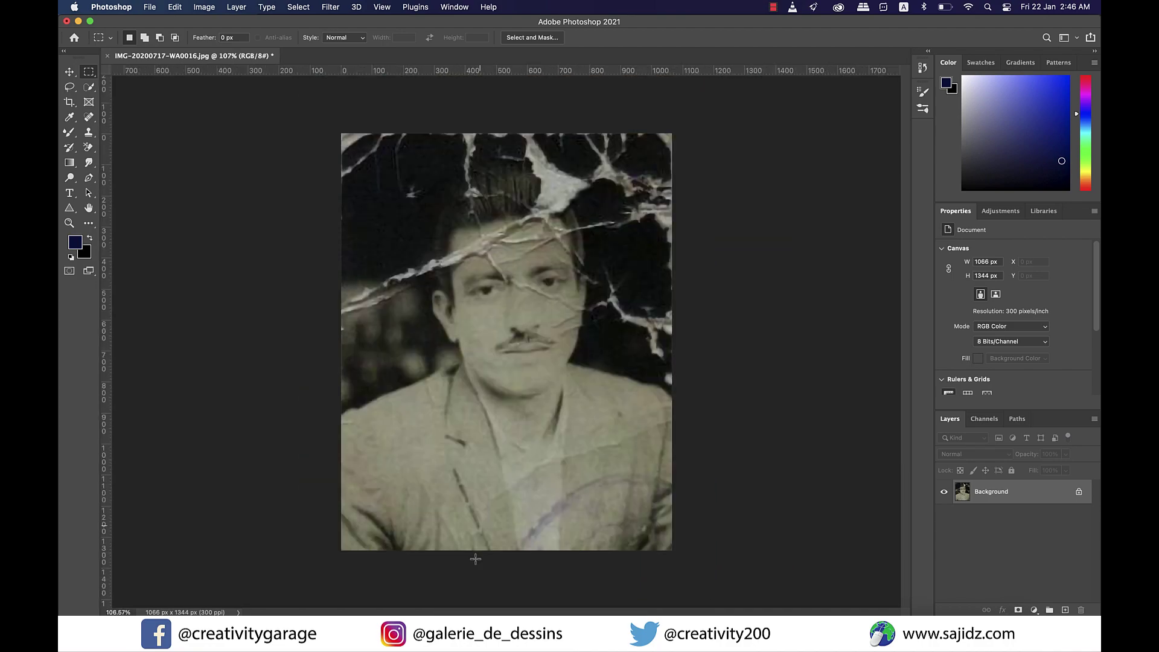
pyautogui.click(209, 9)
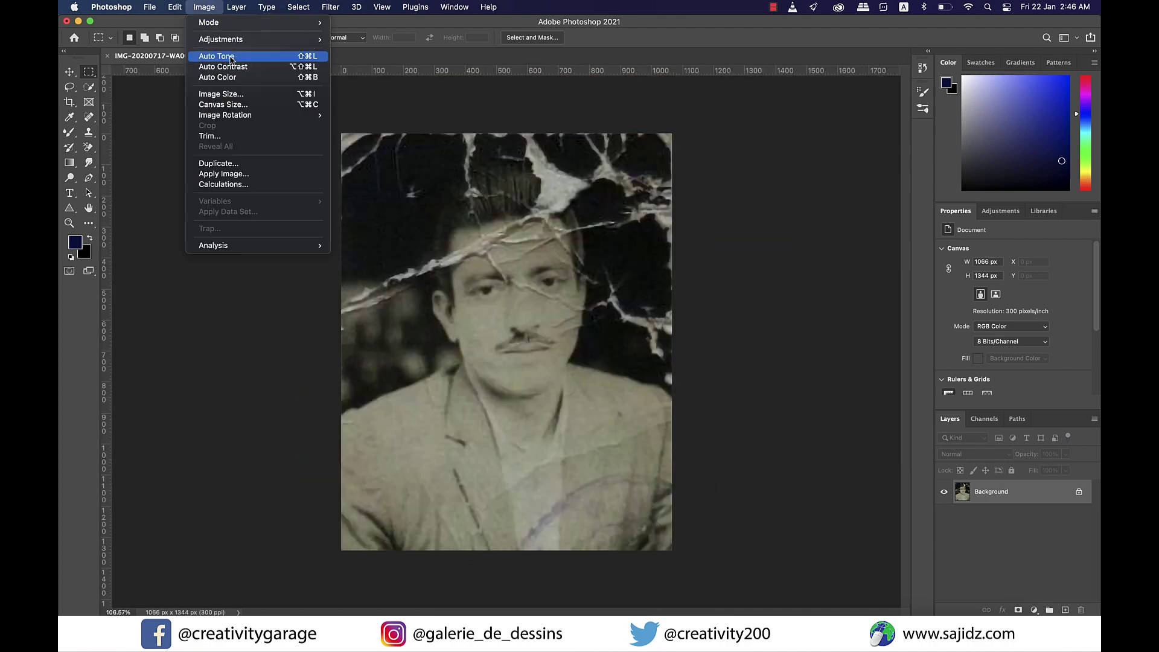
pyautogui.click(231, 58)
pyautogui.click(205, 8)
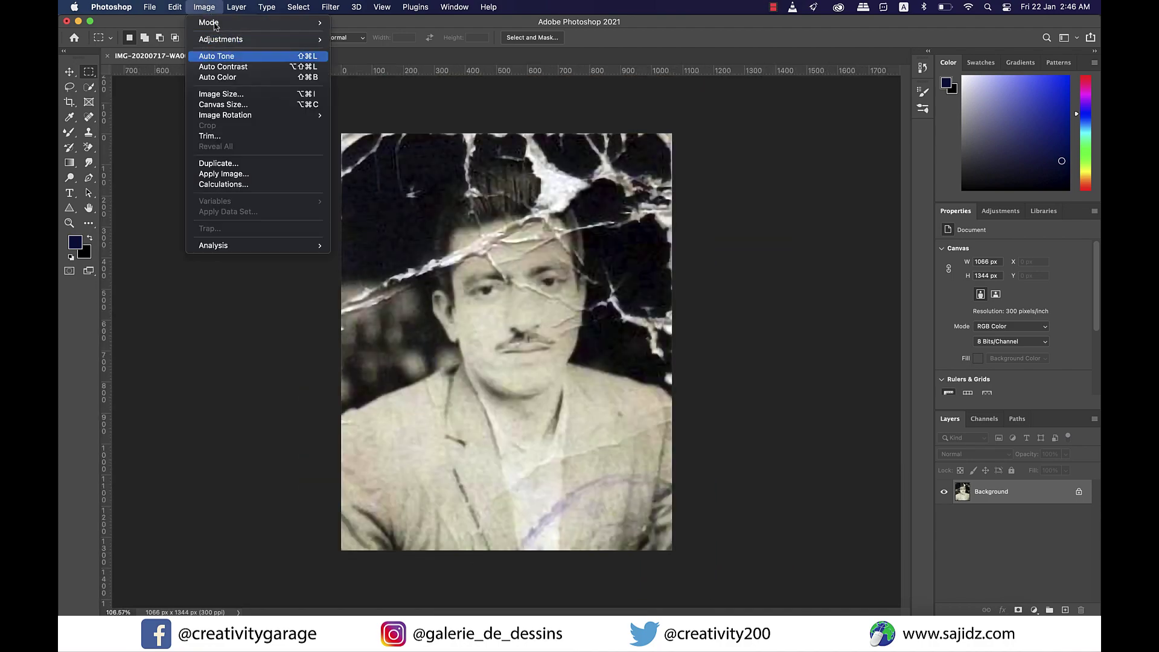
pyautogui.click(228, 70)
pyautogui.click(204, 8)
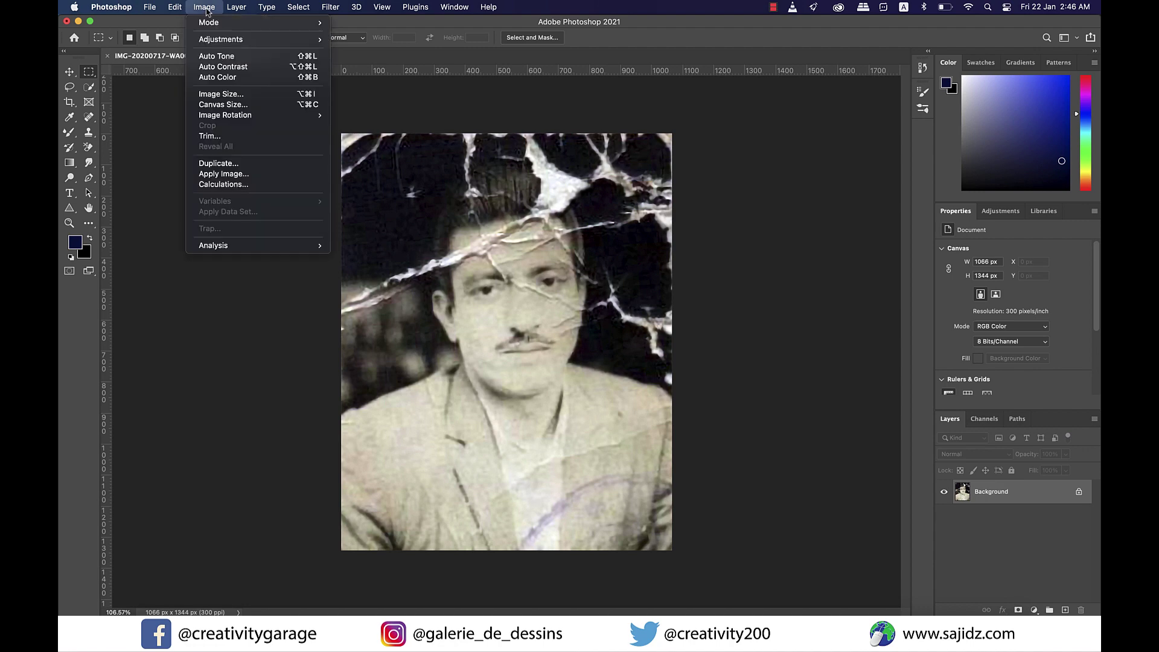
pyautogui.click(228, 83)
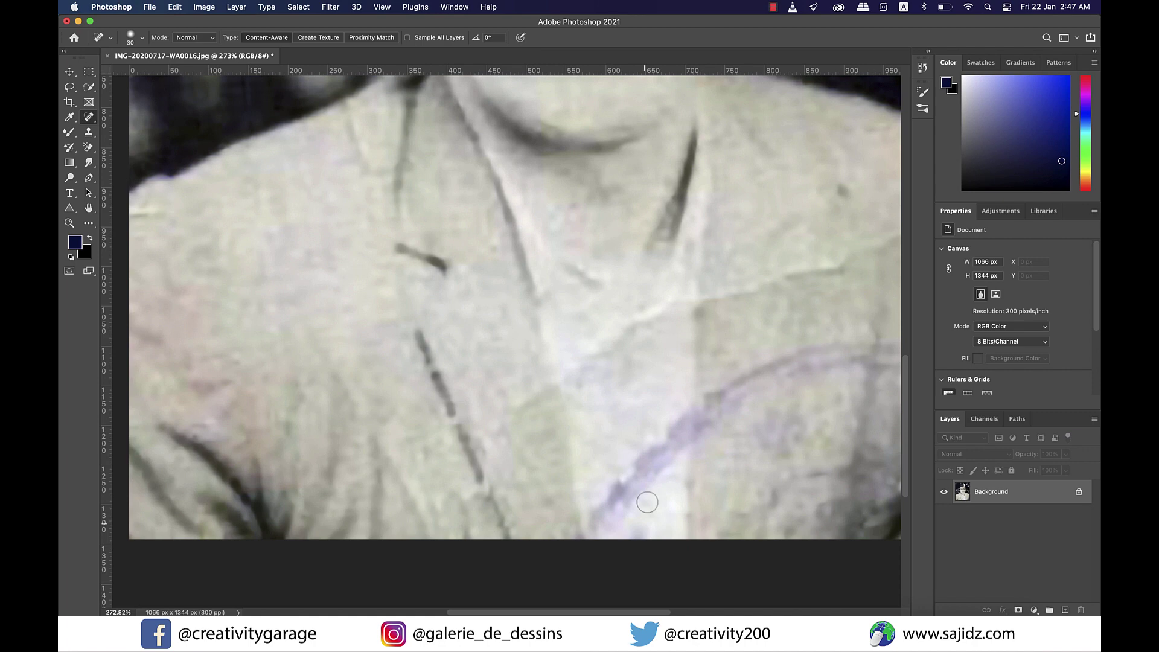
# Remove the scratches in the dark background beside the man's head with the Spot Healing Brush
pyautogui.scroll(-6, 647, 502)
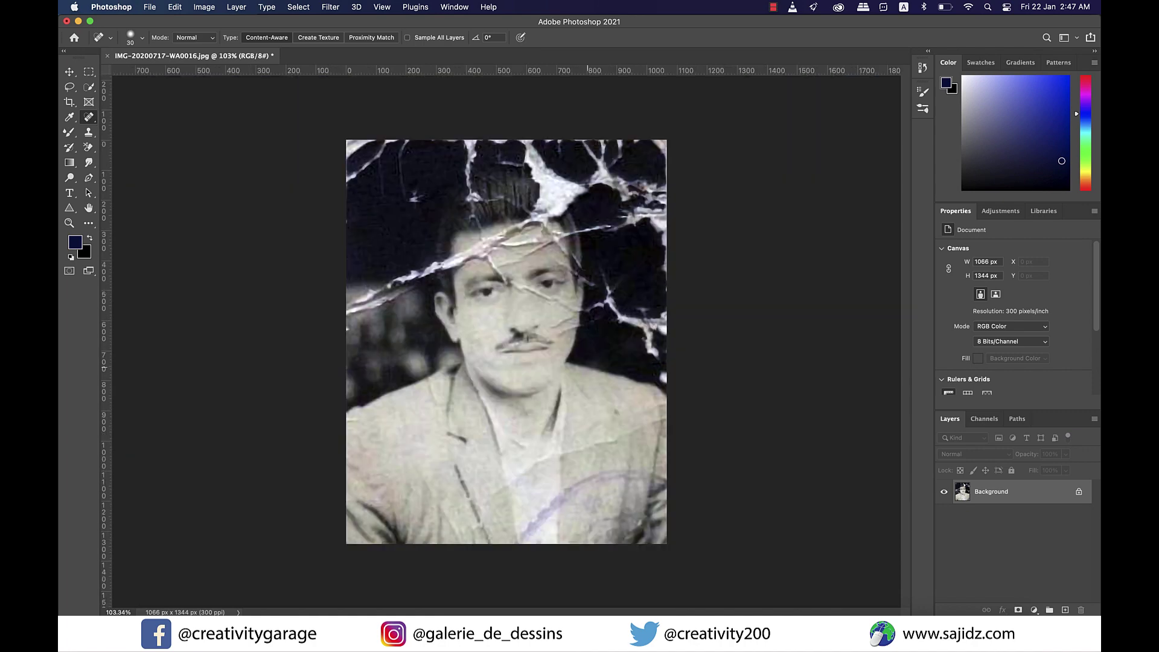
pyautogui.scroll(4, 297, 240)
pyautogui.moveTo(291, 238); pyautogui.dragTo(284, 160)
pyautogui.moveTo(255, 239)
pyautogui.mouseDown()
pyautogui.moveTo(255, 135)
pyautogui.moveTo(256, 153)
pyautogui.mouseUp()
pyautogui.moveTo(330, 365)
pyautogui.mouseDown()
pyautogui.moveTo(331, 328)
pyautogui.moveTo(316, 335)
pyautogui.mouseUp()
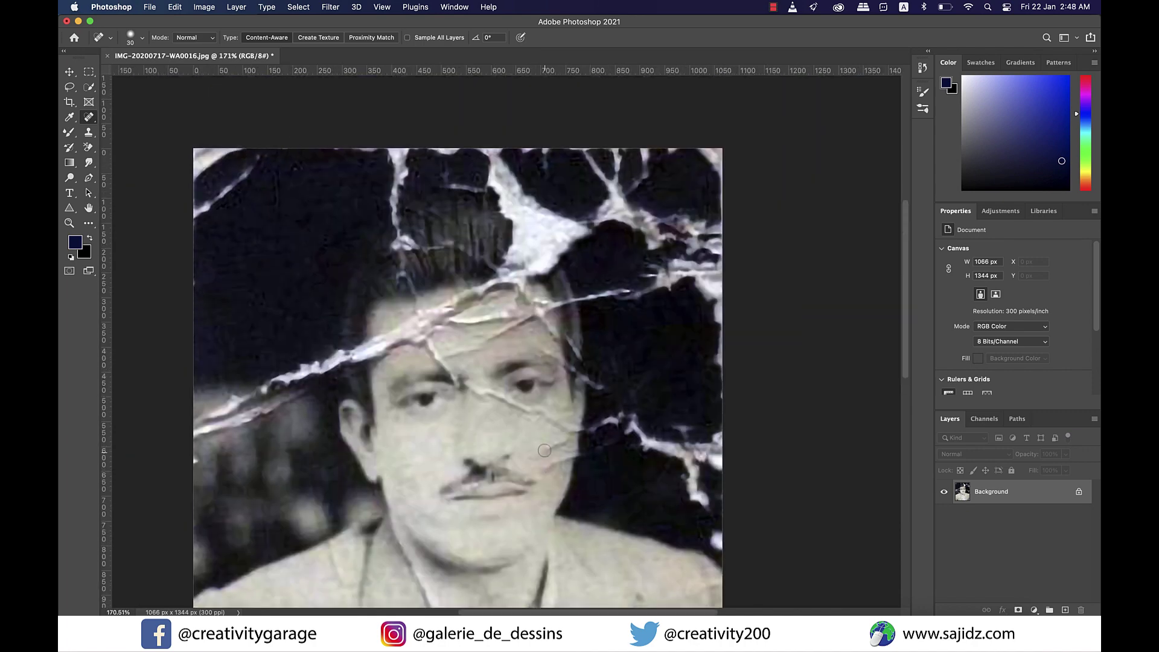
# Heal the creases on the cheek and forehead and the crack running down toward the nose bridge
pyautogui.scroll(3, 550, 468)
pyautogui.moveTo(554, 436); pyautogui.dragTo(568, 427)
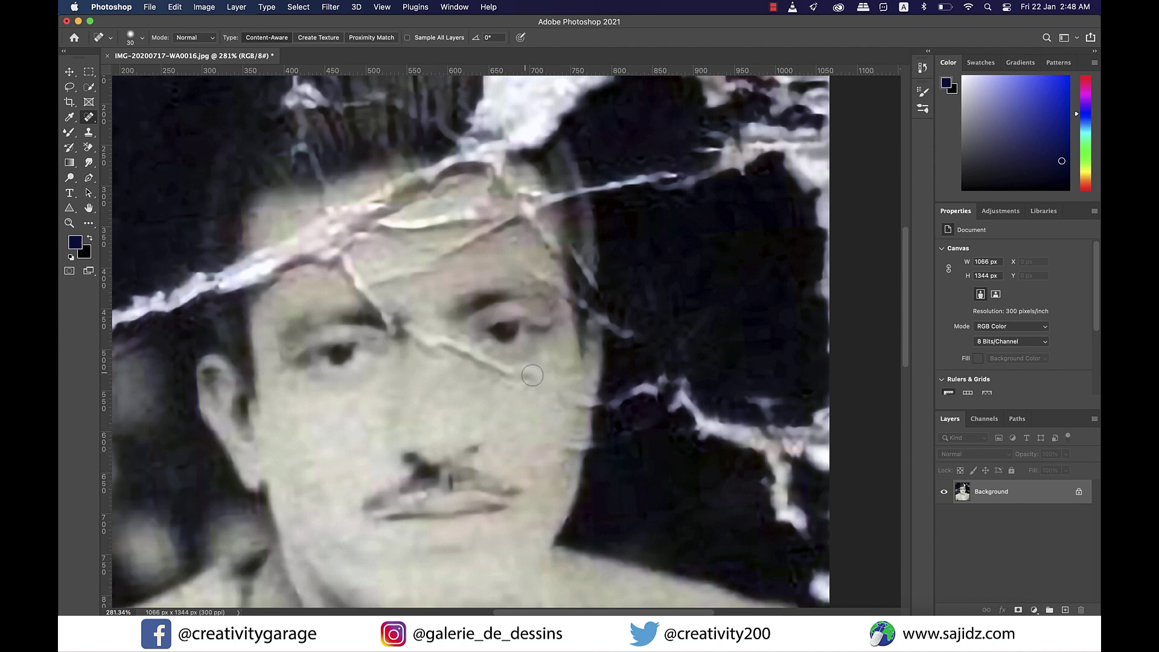
pyautogui.moveTo(377, 274); pyautogui.dragTo(483, 249)
pyautogui.scroll(3, 258, 211)
pyautogui.scroll(-3, 259, 210)
pyautogui.scroll(3, 346, 362)
pyautogui.moveTo(477, 342); pyautogui.dragTo(476, 298)
pyautogui.moveTo(505, 380); pyautogui.dragTo(488, 321)
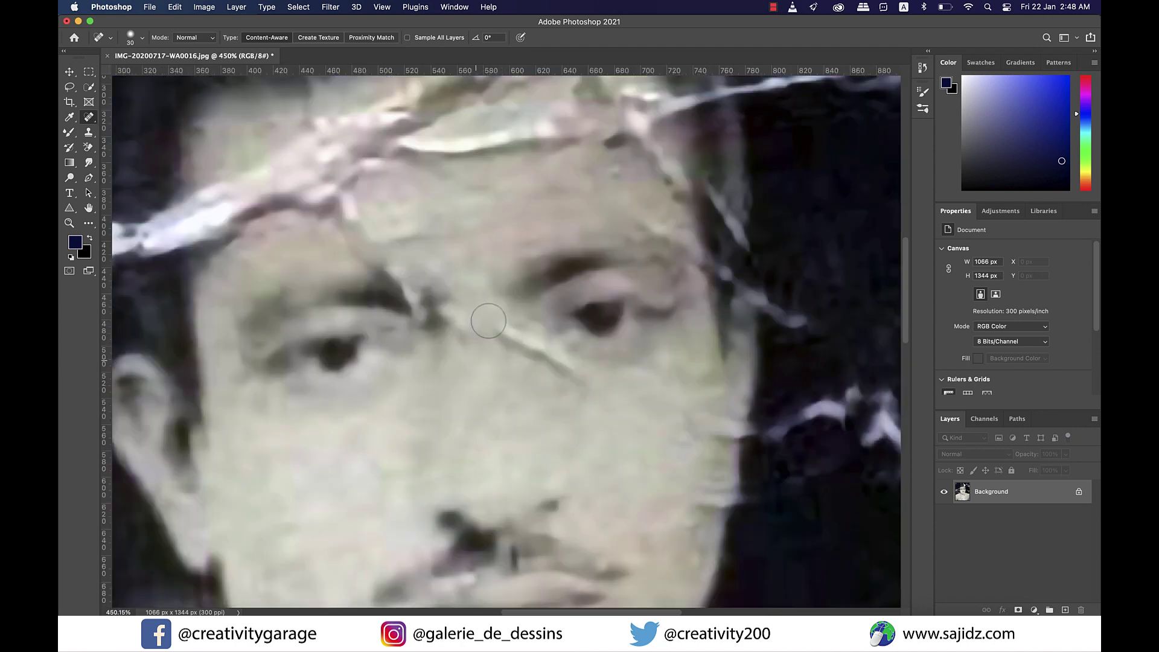
# Clone clean skin over the crack between the eyes and rebuild the broken inner end of the eyebrow above it
pyautogui.click(89, 131)
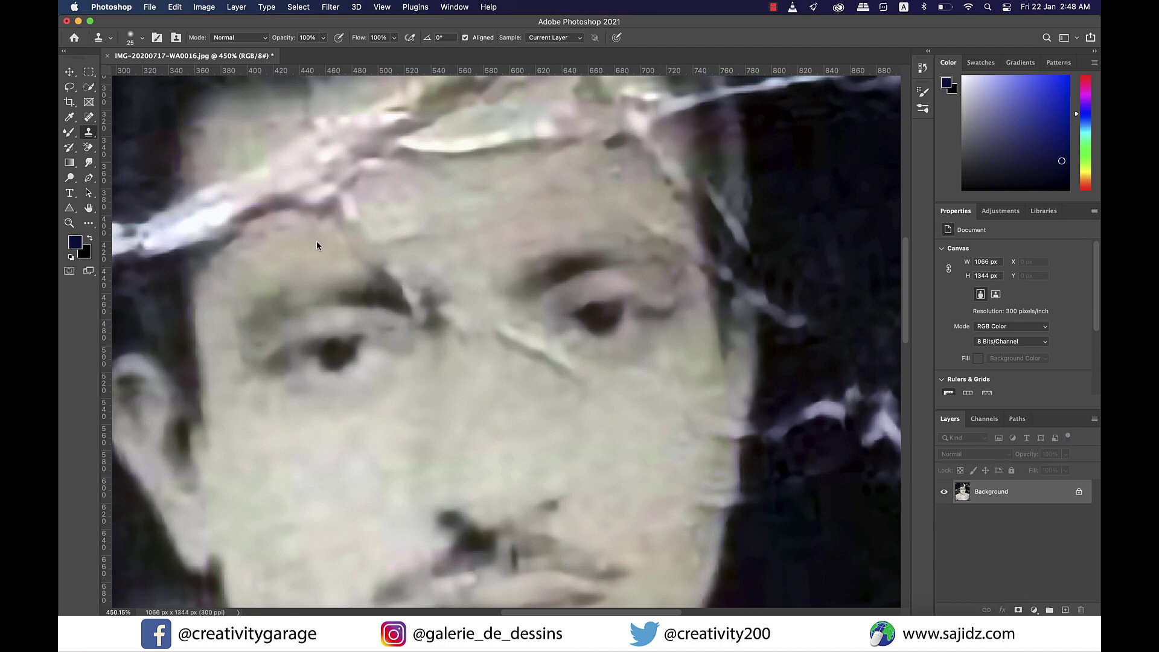
pyautogui.keyDown('alt'); pyautogui.click(494, 392); pyautogui.keyUp('alt')
pyautogui.click(499, 337)
pyautogui.moveTo(499, 337); pyautogui.dragTo(497, 340)
pyautogui.keyDown('alt'); pyautogui.click(383, 298); pyautogui.keyUp('alt')
pyautogui.moveTo(416, 306); pyautogui.dragTo(422, 315)
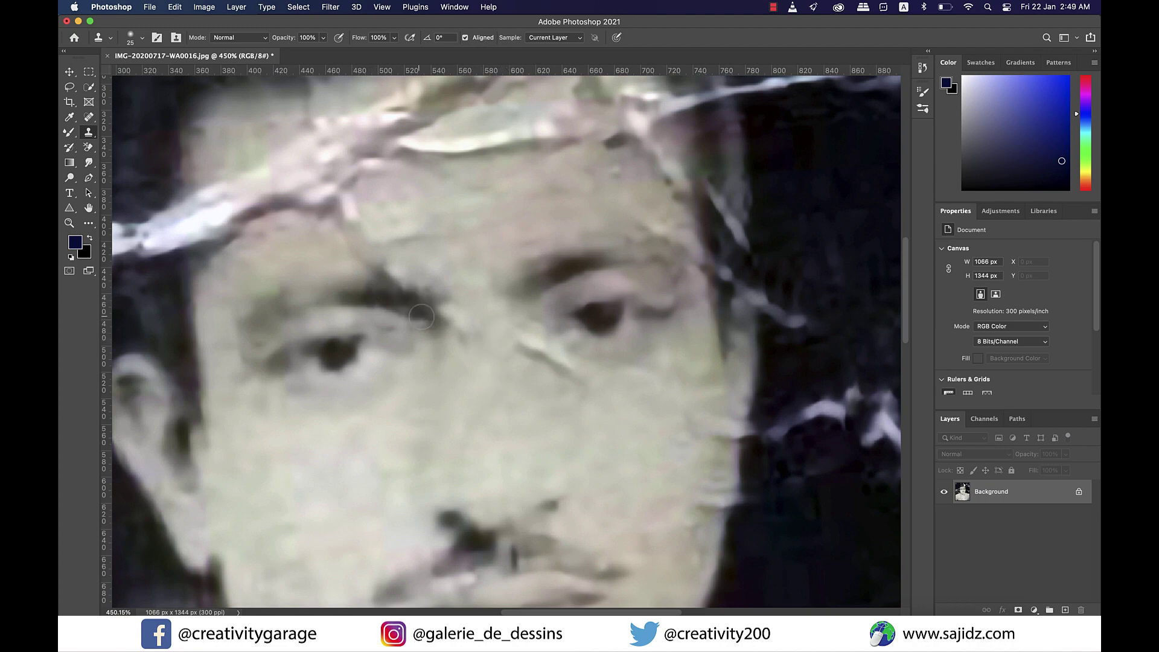
# Clone-stamp the eyebrow on the cracked side of the face and cover the remaining crease beside the nose
pyautogui.keyDown('alt'); pyautogui.click(597, 262); pyautogui.keyUp('alt')
pyautogui.moveTo(616, 259)
pyautogui.mouseDown()
pyautogui.moveTo(658, 262)
pyautogui.moveTo(631, 260)
pyautogui.mouseUp()
pyautogui.scroll(5, 496, 396)
pyautogui.moveTo(622, 356); pyautogui.dragTo(598, 349)
# Retouch the dark line along the jacket's lower lapel edge with the Clone Stamp
pyautogui.scroll(-5, 604, 367)
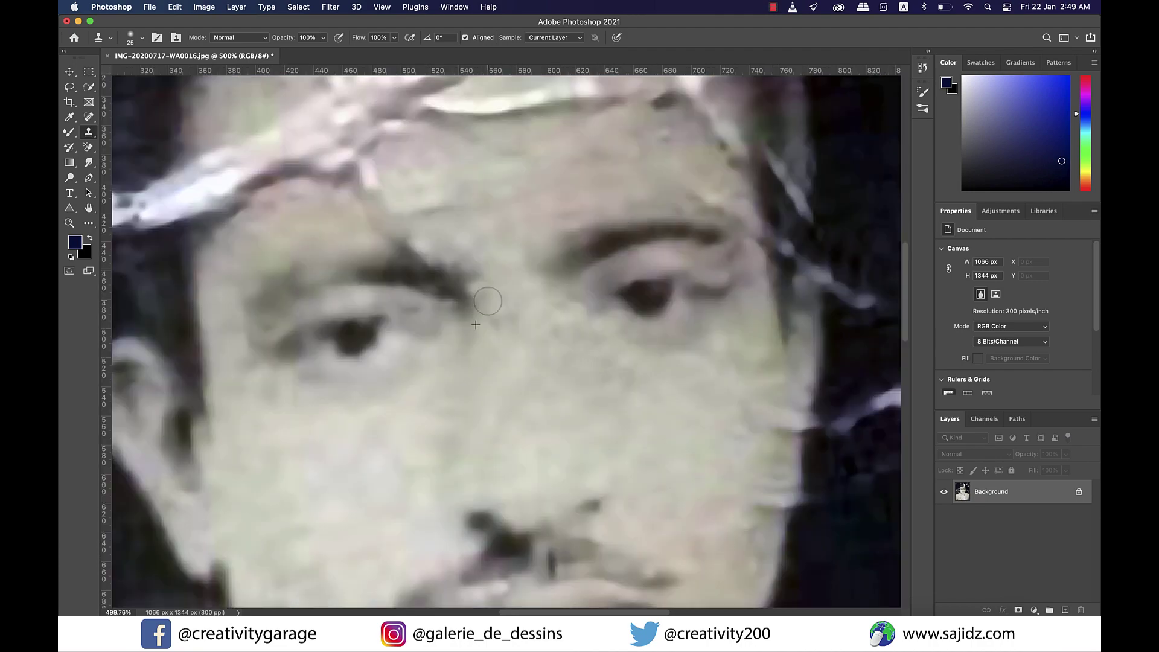
pyautogui.scroll(5, 428, 314)
pyautogui.scroll(-5, 278, 266)
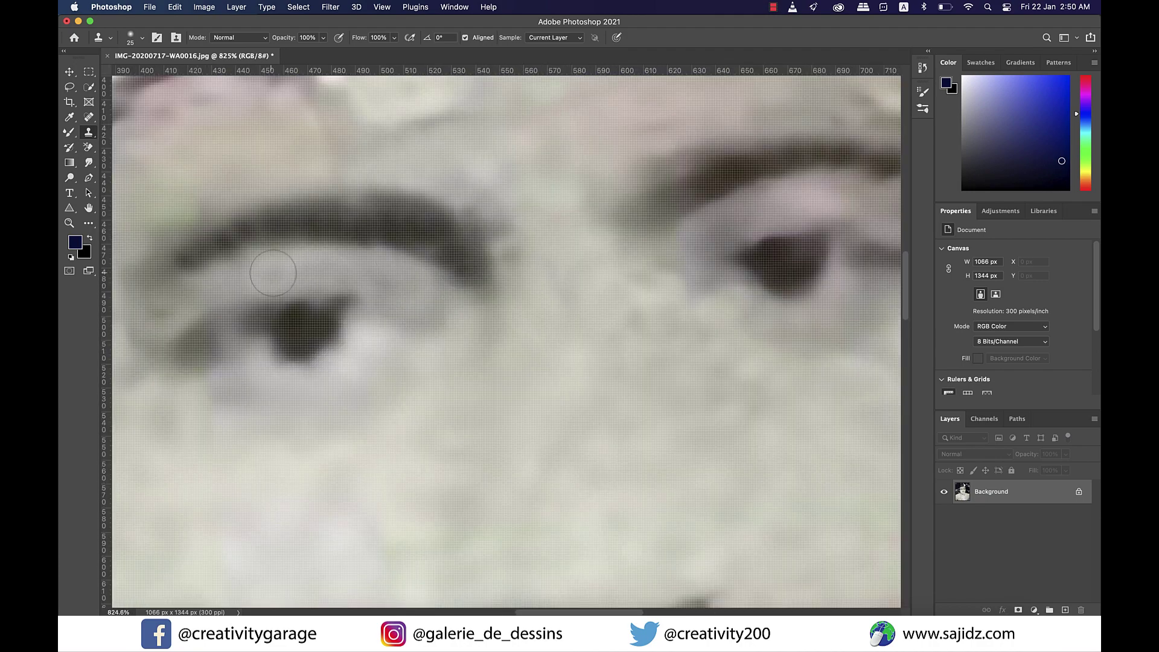
pyautogui.scroll(5, 412, 290)
pyautogui.click(382, 382)
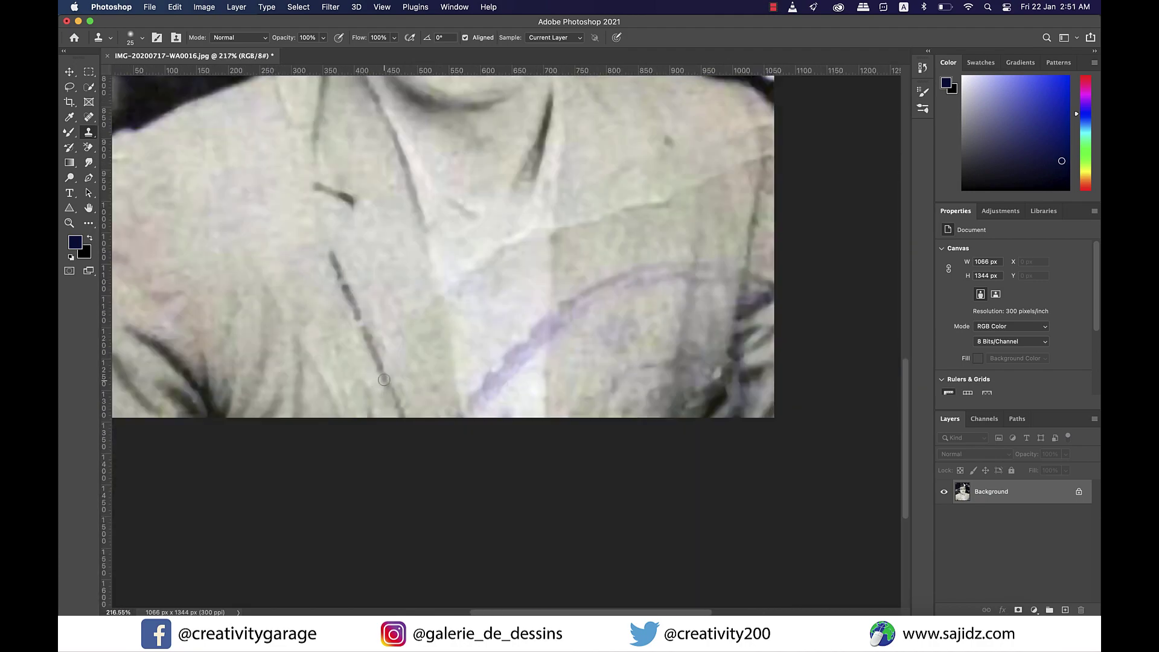
# Enlarge the Clone Stamp brush to 50 px and paint clean fabric over the purple stamp mark on the shirt
pyautogui.scroll(3, 396, 401)
pyautogui.hscroll(1, 396, 402)
pyautogui.press(']')
pyautogui.press(']')
pyautogui.press(']')
pyautogui.press(']')
pyautogui.press(']')
pyautogui.keyDown('alt'); pyautogui.click(569, 285); pyautogui.keyUp('alt')
pyautogui.moveTo(610, 290); pyautogui.dragTo(568, 336)
pyautogui.moveTo(567, 335); pyautogui.dragTo(531, 375)
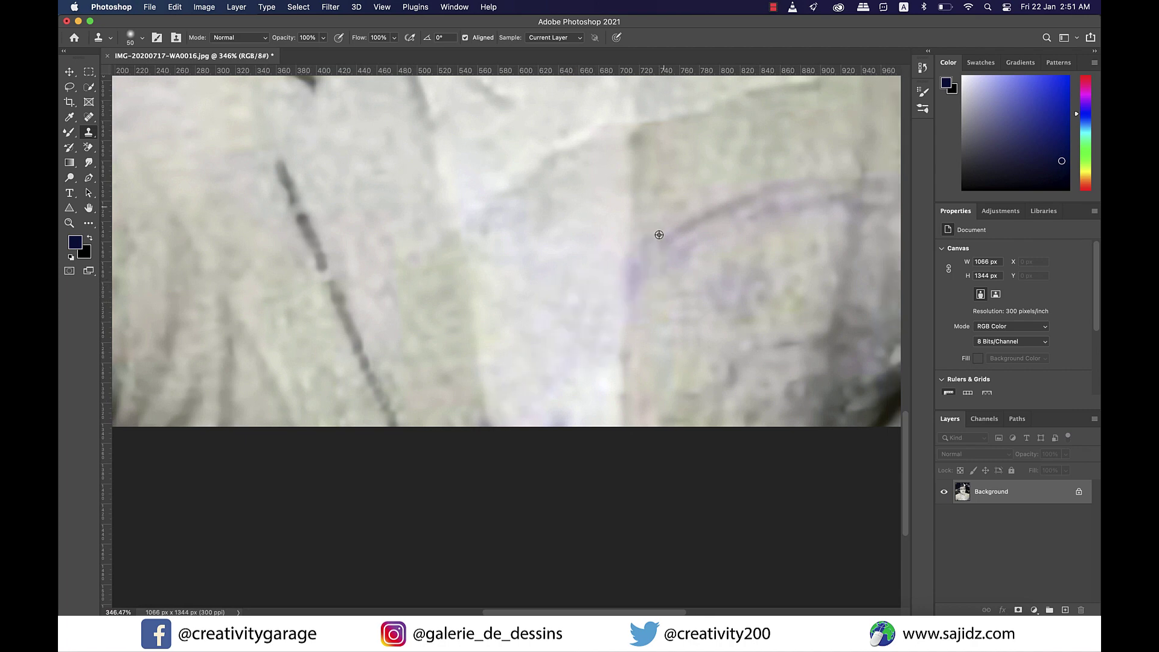
# Enlarge the Clone Stamp brush to 90 px and paint clean fabric over the stamp mark on the jacket front
pyautogui.scroll(-3, 551, 380)
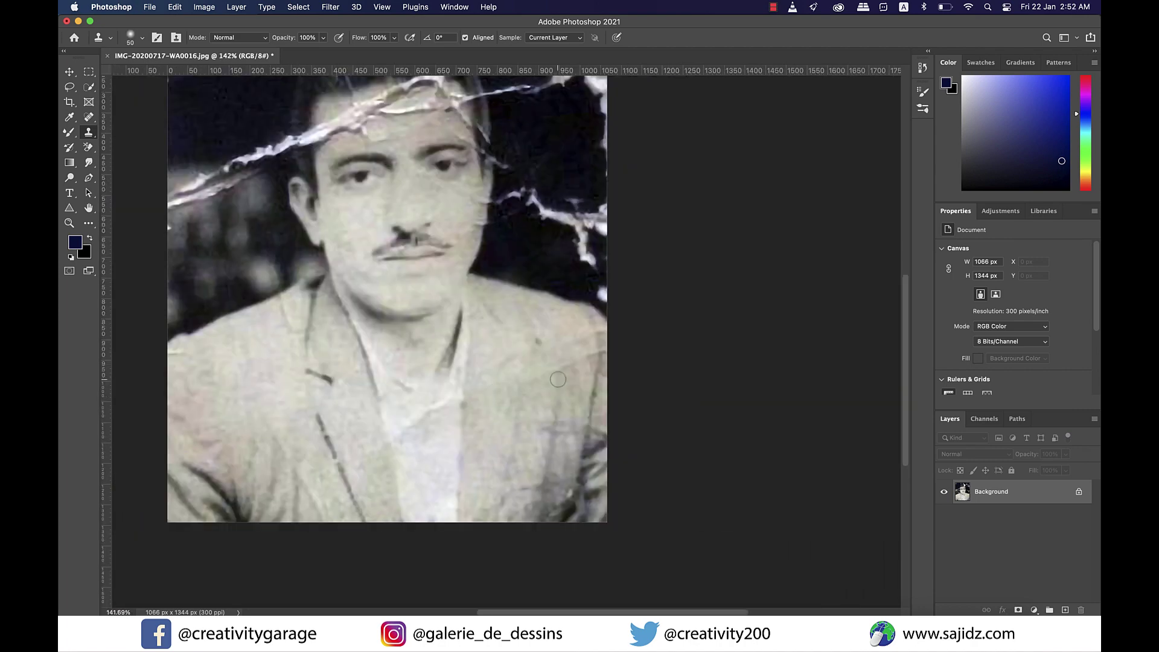
pyautogui.press(']')
pyautogui.press(']')
pyautogui.press(']')
# Clone dark background over the white cracks around the head and clean up the outer edge of the cheek
pyautogui.press(']')
pyautogui.keyDown('alt'); pyautogui.click(530, 469); pyautogui.keyUp('alt')
pyautogui.moveTo(527, 495); pyautogui.dragTo(524, 508)
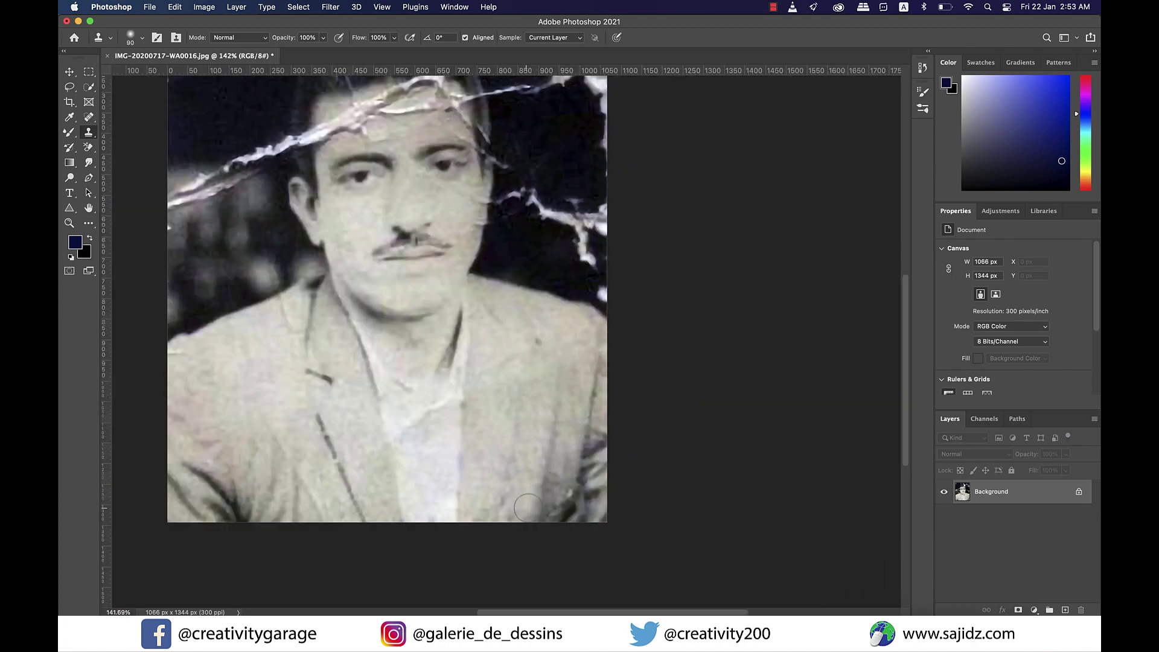
pyautogui.keyDown('alt'); pyautogui.click(570, 429); pyautogui.keyUp('alt')
pyautogui.moveTo(565, 474); pyautogui.dragTo(552, 509)
pyautogui.scroll(-3, 593, 487)
pyautogui.scroll(2, 596, 313)
pyautogui.press(']')
pyautogui.press(']')
pyautogui.moveTo(581, 326)
pyautogui.mouseDown()
pyautogui.moveTo(634, 362)
pyautogui.moveTo(641, 279)
pyautogui.moveTo(592, 193)
pyautogui.moveTo(406, 160)
pyautogui.moveTo(388, 207)
pyautogui.moveTo(460, 167)
pyautogui.moveTo(589, 205)
pyautogui.moveTo(590, 188)
pyautogui.moveTo(465, 181)
pyautogui.mouseUp()
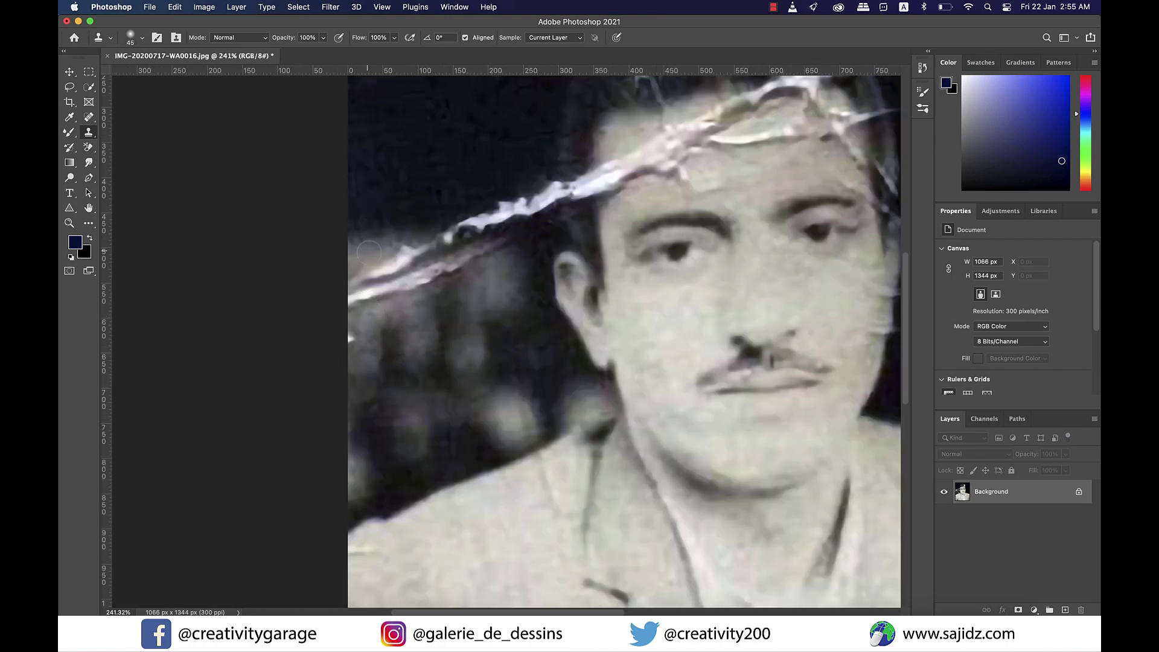
pyautogui.moveTo(369, 250)
pyautogui.mouseDown()
pyautogui.moveTo(367, 347)
pyautogui.moveTo(412, 299)
pyautogui.moveTo(422, 222)
pyautogui.moveTo(481, 275)
pyautogui.moveTo(504, 246)
pyautogui.mouseUp()
pyautogui.keyDown('alt'); pyautogui.click(504, 246); pyautogui.keyUp('alt')
pyautogui.moveTo(546, 199)
pyautogui.mouseDown()
pyautogui.moveTo(468, 203)
pyautogui.moveTo(530, 212)
pyautogui.moveTo(567, 181)
pyautogui.mouseUp()
pyautogui.hscroll(5, 513, 241)
pyautogui.scroll(-4, 543, 242)
pyautogui.scroll(10, 621, 348)
pyautogui.keyDown('alt'); pyautogui.click(634, 368); pyautogui.keyUp('alt')
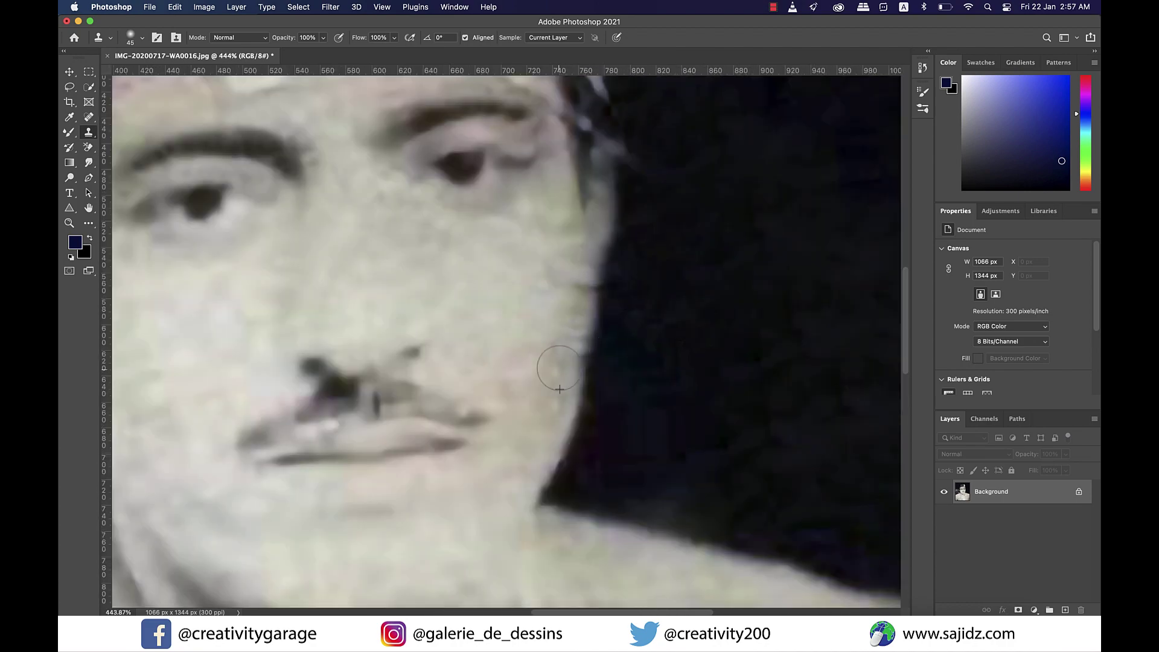
# Clone clean skin over the forehead crack and dark hair over its end beside the temple
pyautogui.scroll(-4, 557, 370)
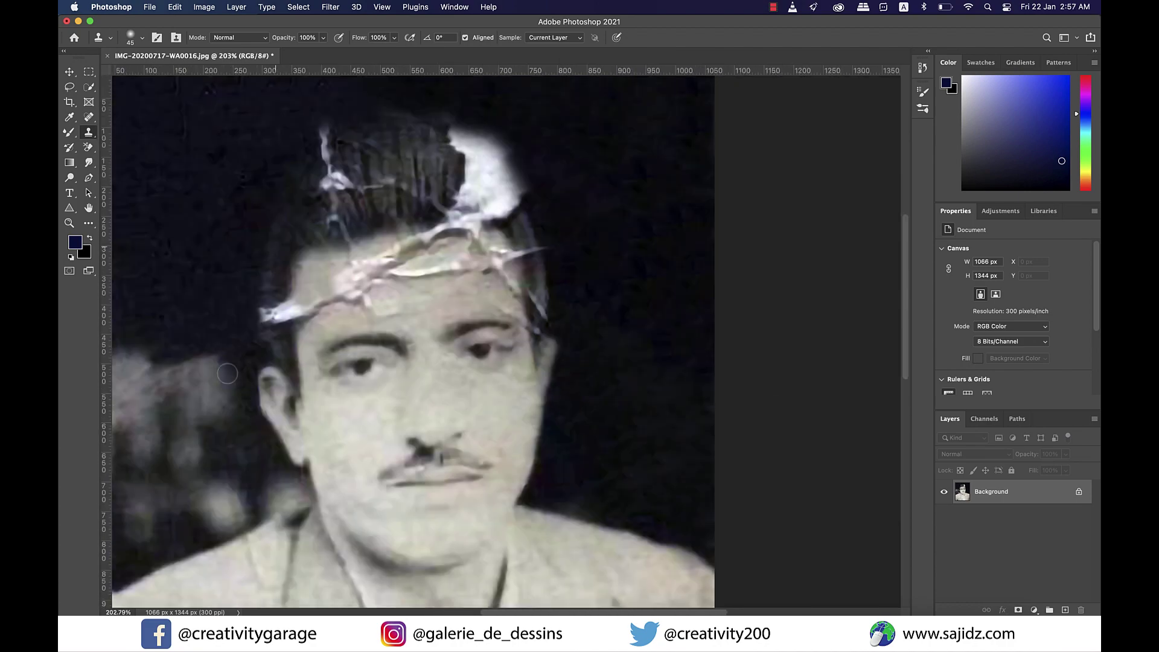
pyautogui.keyDown('alt'); pyautogui.click(431, 303); pyautogui.keyUp('alt')
pyautogui.moveTo(369, 308)
pyautogui.mouseDown()
pyautogui.moveTo(435, 303)
pyautogui.moveTo(382, 288)
pyautogui.mouseUp()
pyautogui.moveTo(410, 274); pyautogui.dragTo(342, 296)
pyautogui.moveTo(333, 281)
pyautogui.mouseDown()
pyautogui.moveTo(369, 310)
pyautogui.moveTo(306, 320)
pyautogui.mouseUp()
pyautogui.keyDown('alt'); pyautogui.click(279, 285); pyautogui.keyUp('alt')
pyautogui.moveTo(308, 307)
pyautogui.mouseDown()
pyautogui.moveTo(279, 319)
pyautogui.moveTo(267, 306)
pyautogui.mouseUp()
pyautogui.keyDown('alt'); pyautogui.click(280, 253); pyautogui.keyUp('alt')
pyautogui.moveTo(291, 289); pyautogui.dragTo(272, 351)
# Clone matching hair and skin over the remaining cracks through the hair, hairline and temples
pyautogui.hscroll(4, 413, 359)
pyautogui.scroll(4, 414, 360)
pyautogui.moveTo(214, 337)
pyautogui.mouseDown()
pyautogui.moveTo(228, 359)
pyautogui.moveTo(218, 315)
pyautogui.mouseUp()
pyautogui.keyDown('alt'); pyautogui.click(190, 337); pyautogui.keyUp('alt')
pyautogui.moveTo(206, 250)
pyautogui.mouseDown()
pyautogui.moveTo(239, 312)
pyautogui.moveTo(266, 309)
pyautogui.mouseUp()
pyautogui.moveTo(275, 303); pyautogui.dragTo(278, 302)
pyautogui.moveTo(230, 302)
pyautogui.mouseDown()
pyautogui.moveTo(224, 315)
pyautogui.moveTo(204, 307)
pyautogui.mouseUp()
pyautogui.moveTo(291, 311); pyautogui.dragTo(293, 323)
pyautogui.keyDown('alt'); pyautogui.click(271, 402); pyautogui.keyUp('alt')
pyautogui.moveTo(267, 381); pyautogui.dragTo(286, 374)
pyautogui.moveTo(295, 396); pyautogui.dragTo(367, 390)
pyautogui.moveTo(376, 387)
pyautogui.mouseDown()
pyautogui.moveTo(419, 426)
pyautogui.moveTo(403, 370)
pyautogui.moveTo(382, 397)
pyautogui.moveTo(421, 451)
pyautogui.mouseUp()
pyautogui.moveTo(309, 368); pyautogui.dragTo(321, 364)
pyautogui.moveTo(355, 370); pyautogui.dragTo(357, 362)
pyautogui.moveTo(317, 362)
pyautogui.mouseDown()
pyautogui.moveTo(365, 368)
pyautogui.moveTo(283, 370)
pyautogui.moveTo(356, 363)
pyautogui.mouseUp()
# Lasso the intact section of hair and copy it to a new layer
pyautogui.scroll(-5, 353, 363)
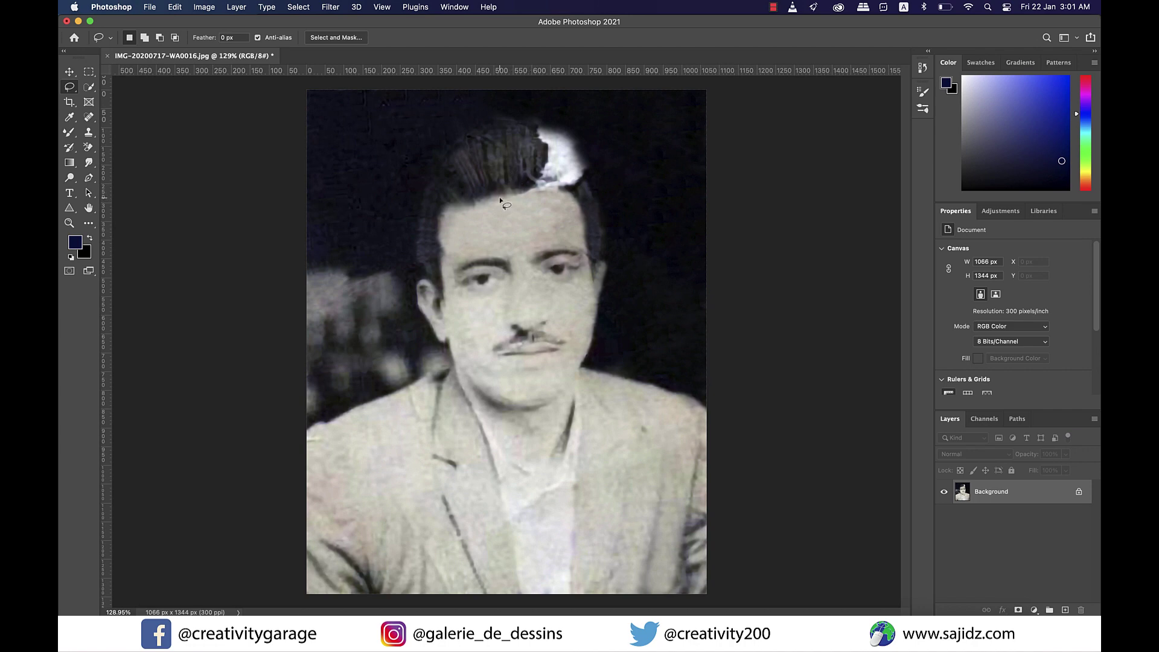
pyautogui.moveTo(500, 198)
pyautogui.mouseDown()
pyautogui.moveTo(494, 108)
pyautogui.moveTo(429, 120)
pyautogui.moveTo(417, 143)
pyautogui.moveTo(442, 204)
pyautogui.moveTo(500, 198)
pyautogui.mouseUp()
pyautogui.press('super+c')
pyautogui.press('super+v')
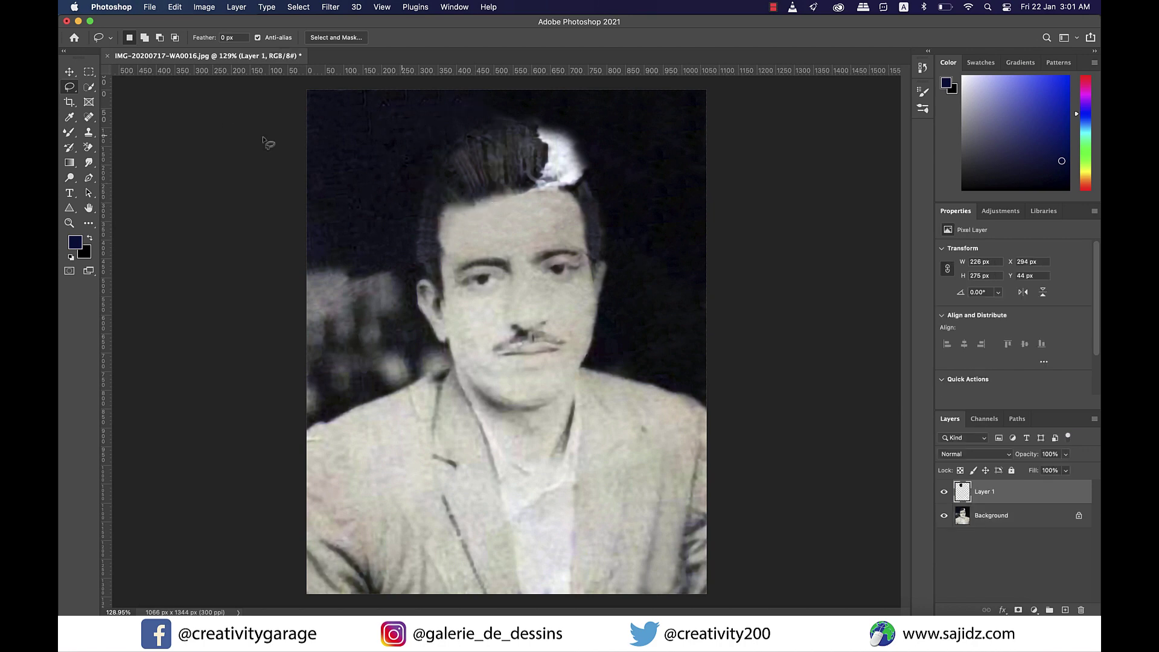
# Flip the copied hair horizontally and position it over the white torn patch at the hairline
pyautogui.click(69, 72)
pyautogui.moveTo(414, 160); pyautogui.dragTo(544, 172)
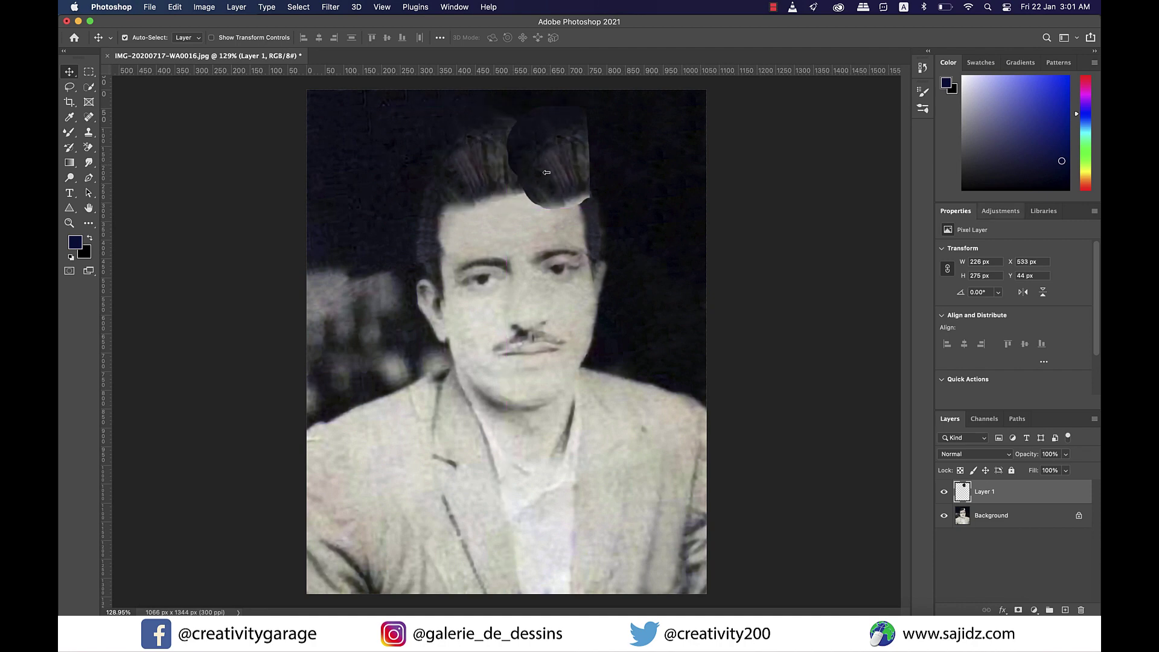
pyautogui.click(1022, 292)
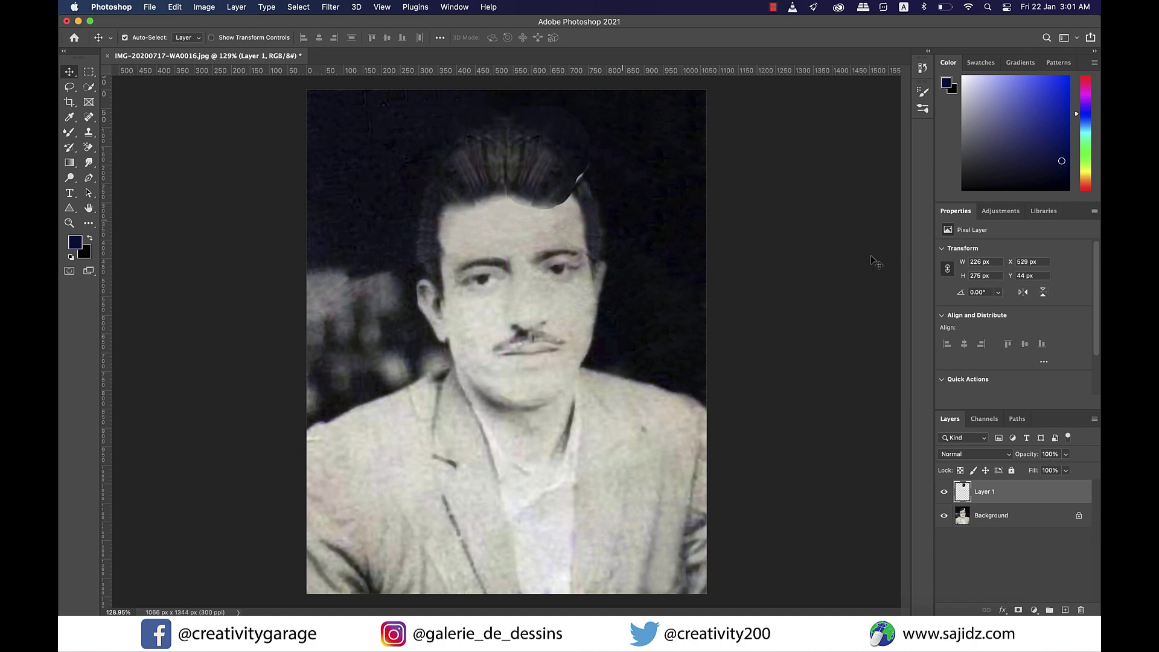
pyautogui.moveTo(559, 178)
pyautogui.mouseDown()
pyautogui.moveTo(591, 171)
pyautogui.moveTo(574, 170)
pyautogui.mouseUp()
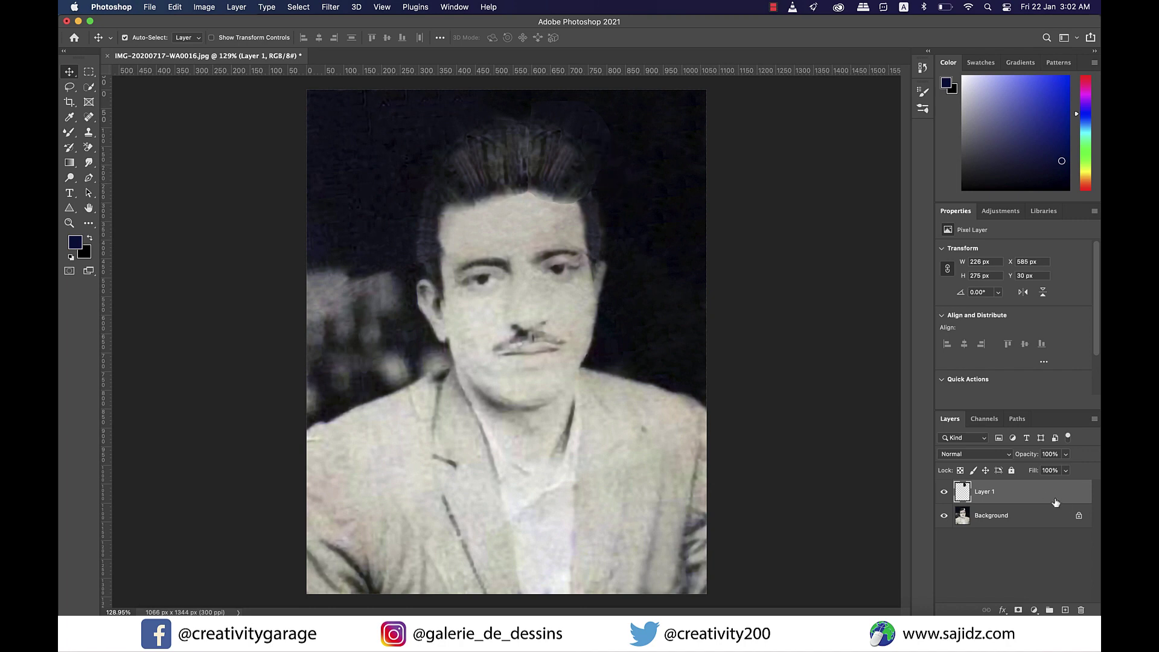
# Unlock the Background layer and merge it with the copied hair layer
pyautogui.click(1079, 518)
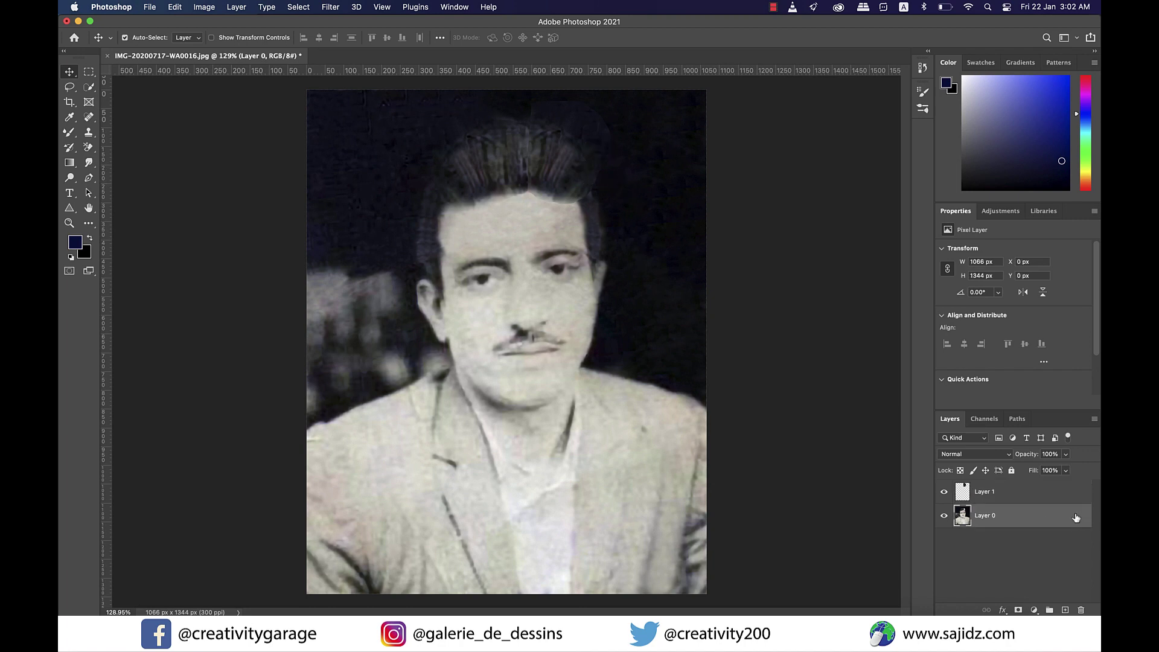
pyautogui.keyDown('shift'); pyautogui.click(1042, 500); pyautogui.keyUp('shift')
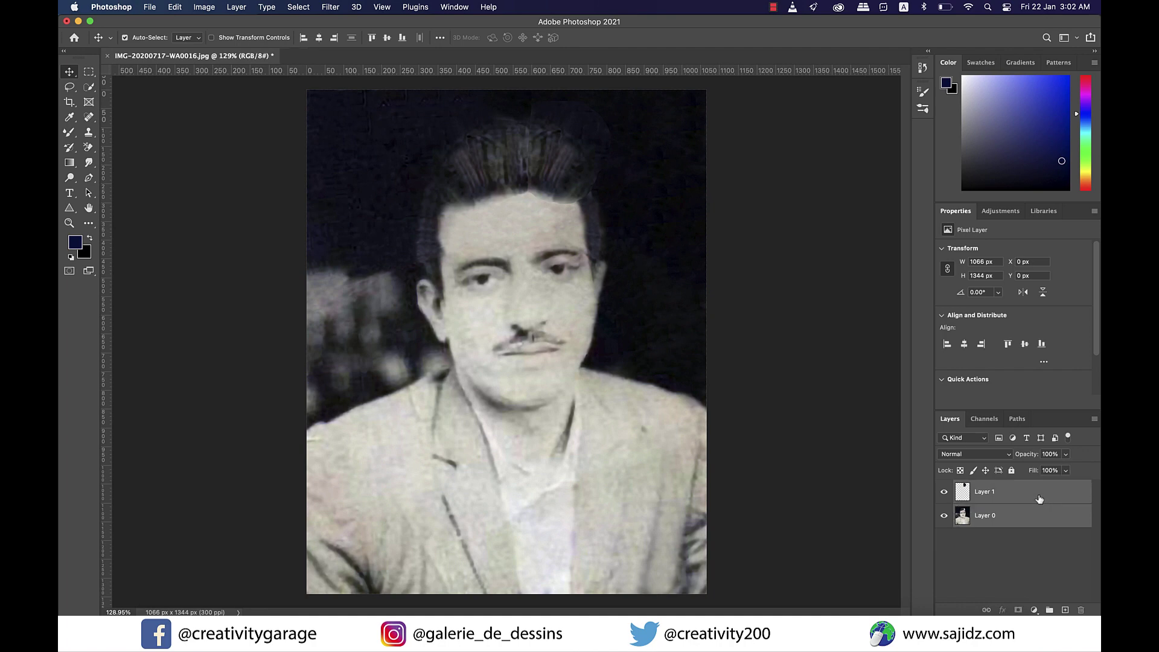
pyautogui.rightClick(1038, 496)
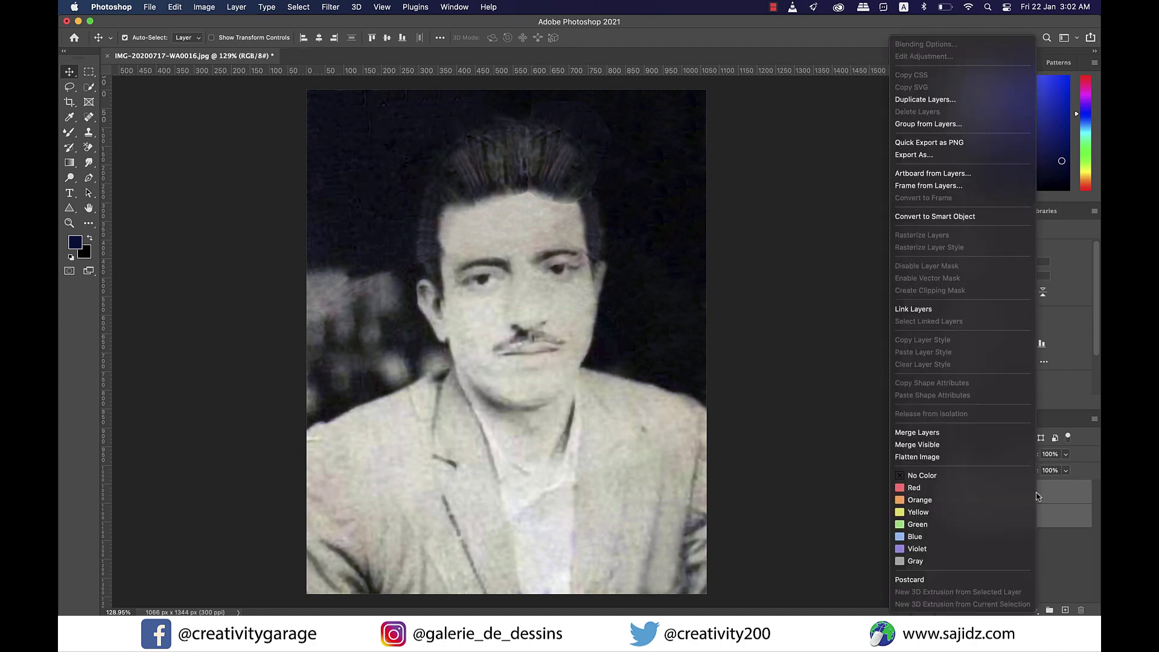
pyautogui.click(939, 432)
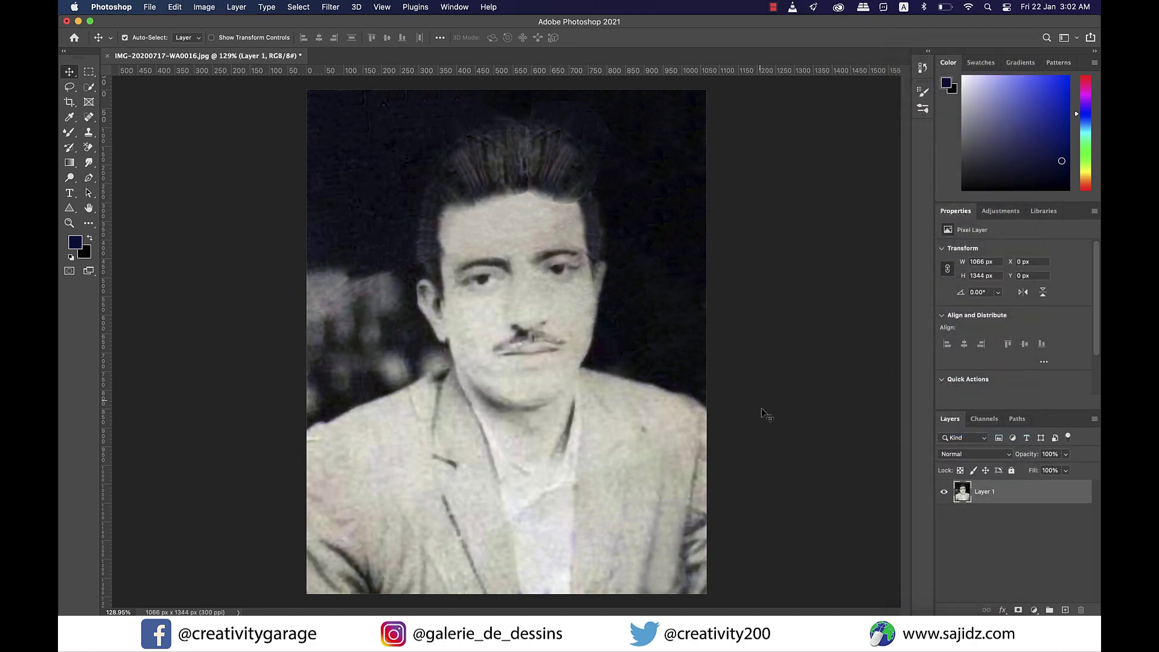
# Clone Stamp over the visible outline of the added hair against the background and along the hairline
pyautogui.scroll(3, 611, 236)
pyautogui.press('s')
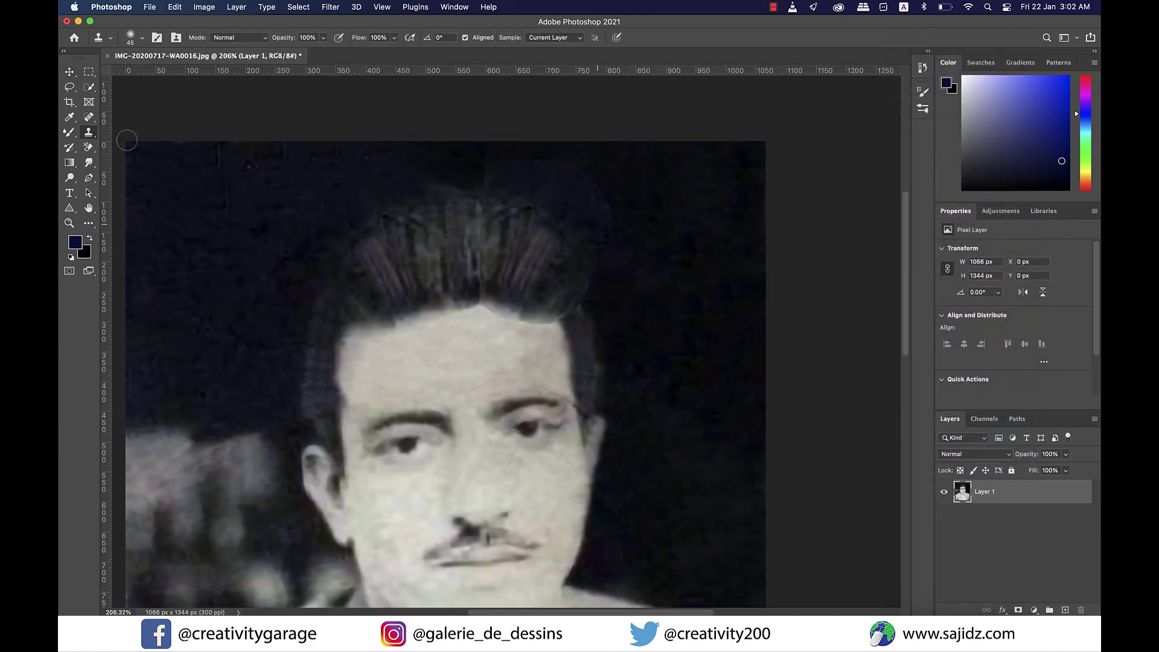
pyautogui.moveTo(625, 222)
pyautogui.mouseDown()
pyautogui.moveTo(598, 224)
pyautogui.moveTo(591, 190)
pyautogui.moveTo(574, 182)
pyautogui.mouseUp()
pyautogui.moveTo(485, 176)
pyautogui.mouseDown()
pyautogui.moveTo(531, 183)
pyautogui.moveTo(557, 172)
pyautogui.moveTo(513, 183)
pyautogui.mouseUp()
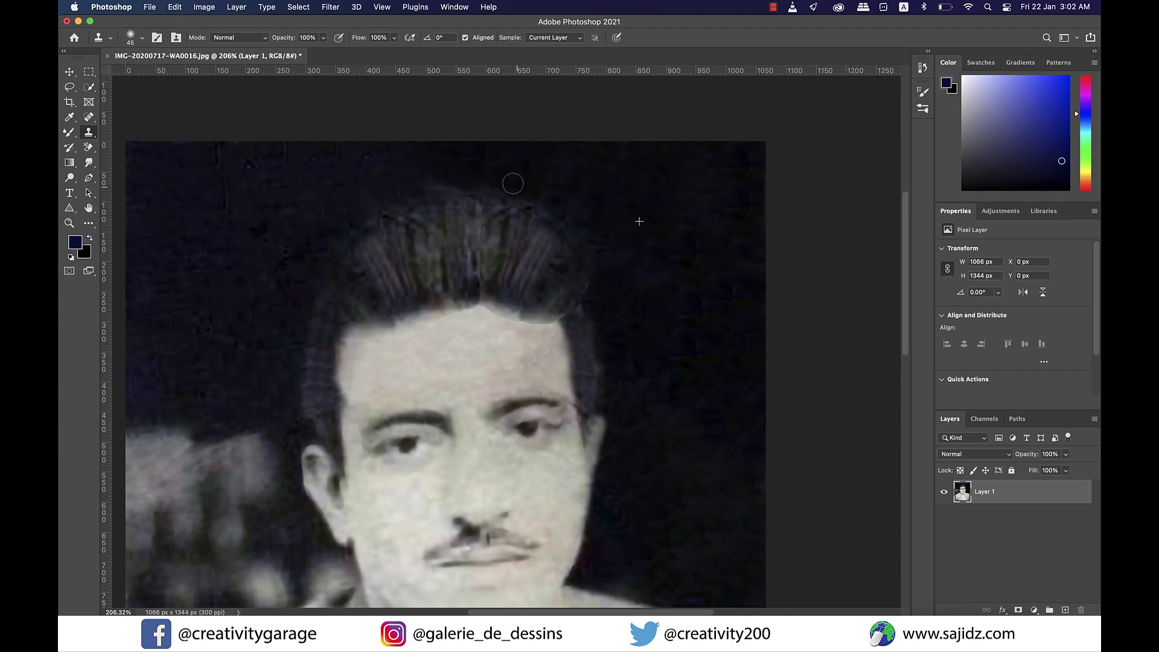
pyautogui.keyDown('alt'); pyautogui.click(598, 291); pyautogui.keyUp('alt')
pyautogui.moveTo(593, 266); pyautogui.dragTo(590, 259)
pyautogui.moveTo(479, 314)
pyautogui.mouseDown()
pyautogui.moveTo(552, 330)
pyautogui.moveTo(546, 322)
pyautogui.mouseUp()
# Clone hair texture across the mirrored streaks and centre seam to give the hair an even, continuous look
pyautogui.scroll(5, 535, 301)
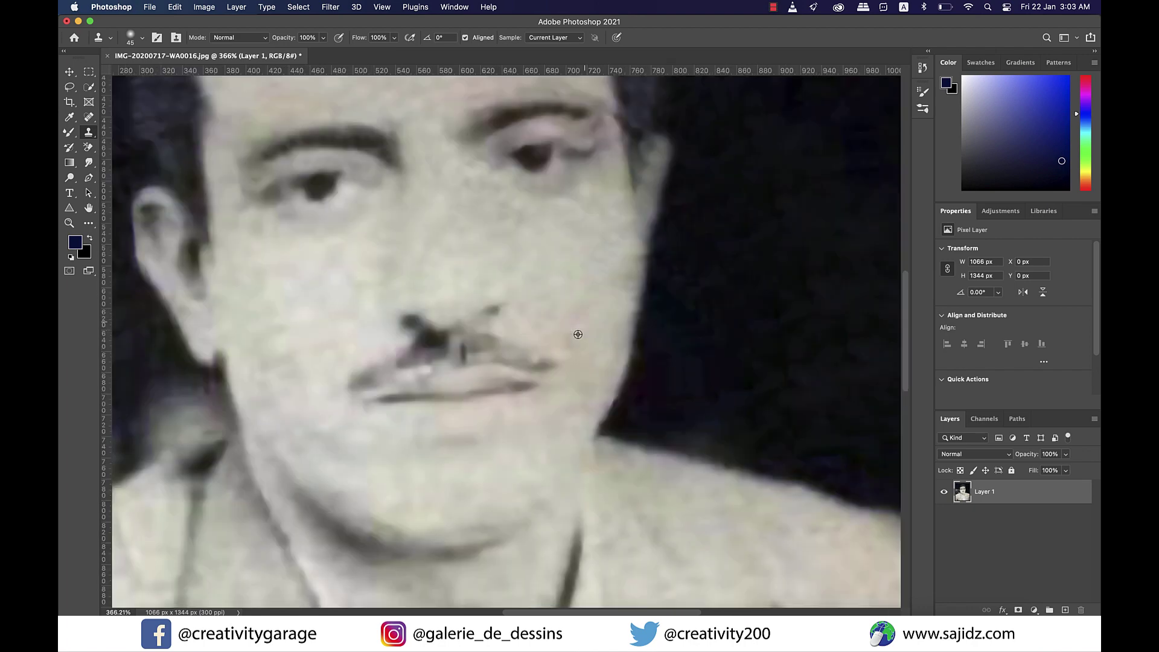
pyautogui.scroll(-8, 577, 334)
pyautogui.moveTo(562, 180)
pyautogui.mouseDown()
pyautogui.moveTo(570, 211)
pyautogui.moveTo(554, 147)
pyautogui.mouseUp()
pyautogui.keyDown('alt'); pyautogui.click(375, 208); pyautogui.keyUp('alt')
pyautogui.scroll(5, 567, 135)
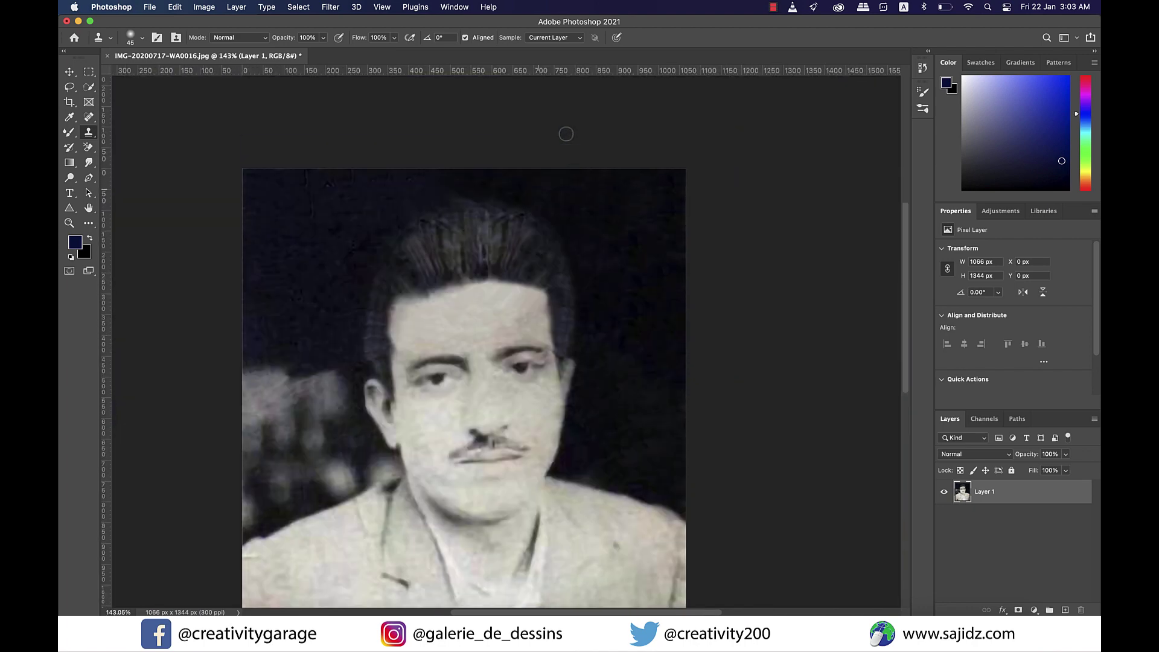
pyautogui.keyDown('alt'); pyautogui.click(371, 190); pyautogui.keyUp('alt')
pyautogui.moveTo(397, 204); pyautogui.dragTo(482, 195)
pyautogui.scroll(-2, 543, 192)
pyautogui.hscroll(2, 532, 196)
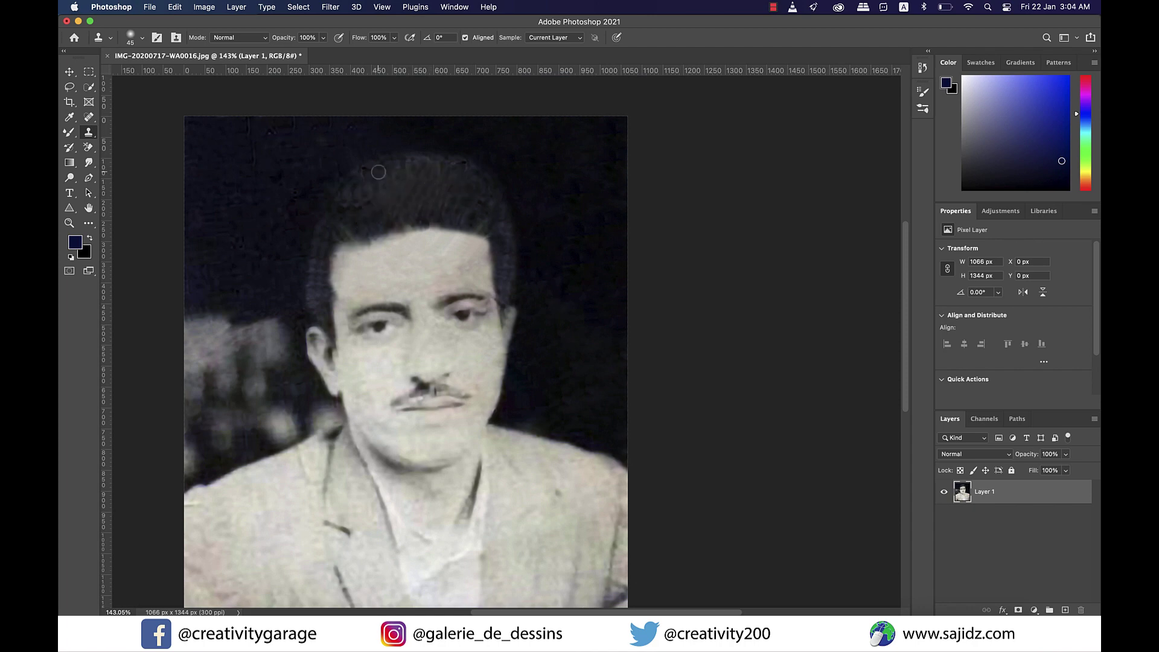
pyautogui.scroll(-3, 588, 246)
pyautogui.scroll(3, 595, 233)
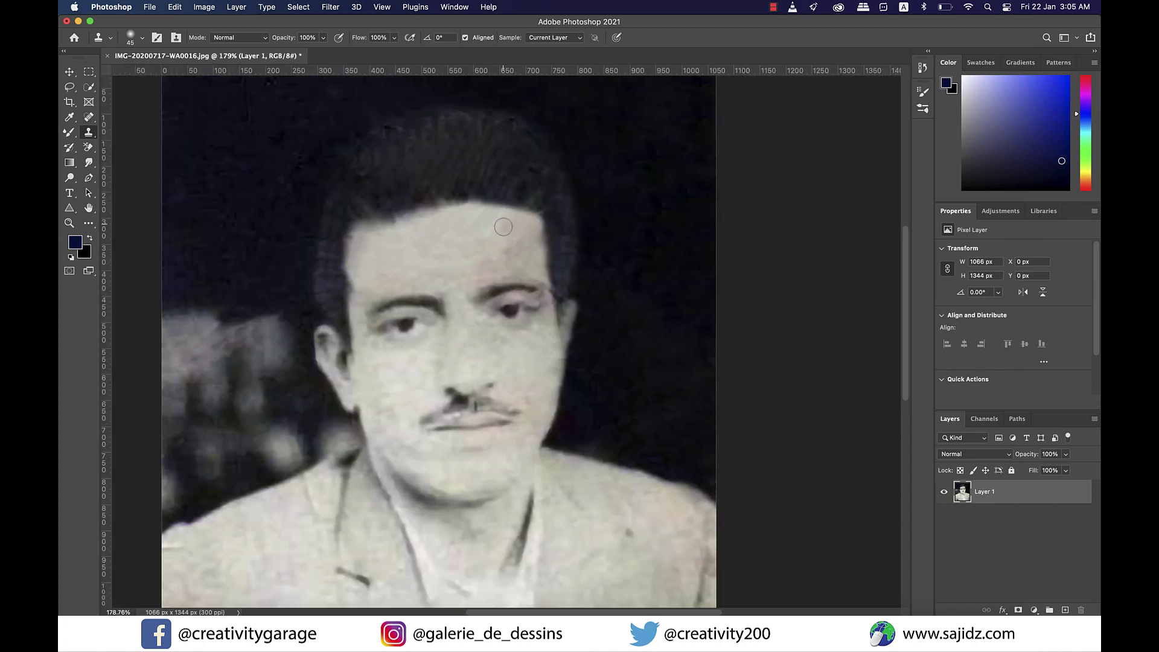
pyautogui.hscroll(1, 517, 220)
pyautogui.scroll(-1, 422, 249)
pyautogui.hscroll(-1, 422, 248)
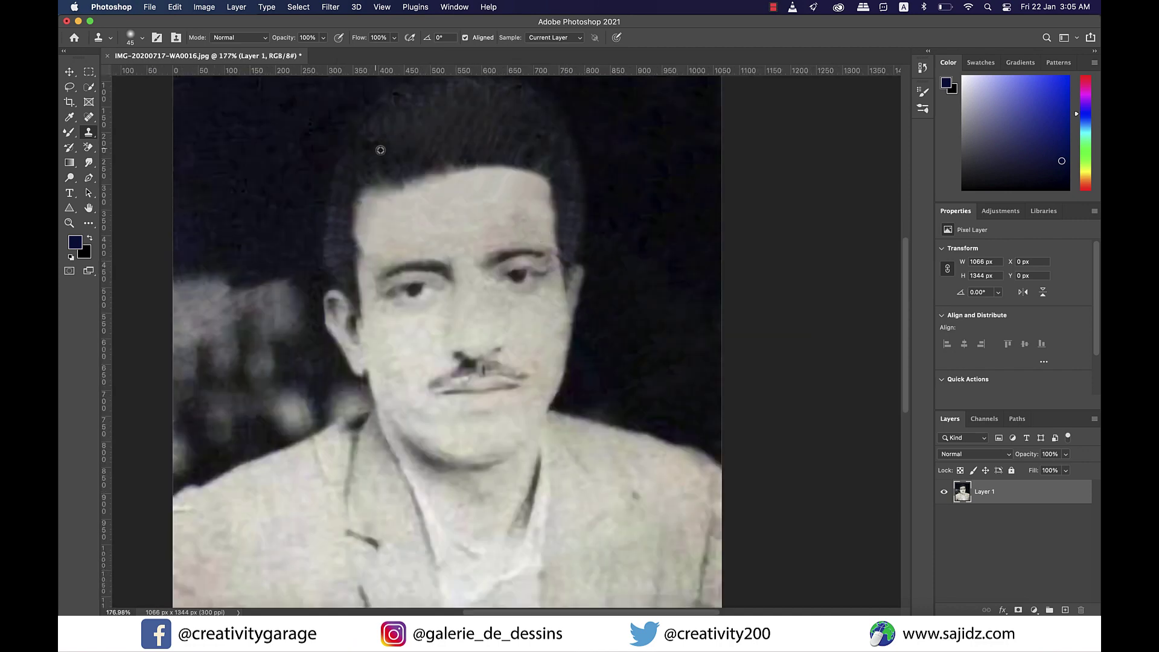
# Clone clean skin over the leftover crack mark at the outer corner of the eye
pyautogui.scroll(-3, 562, 187)
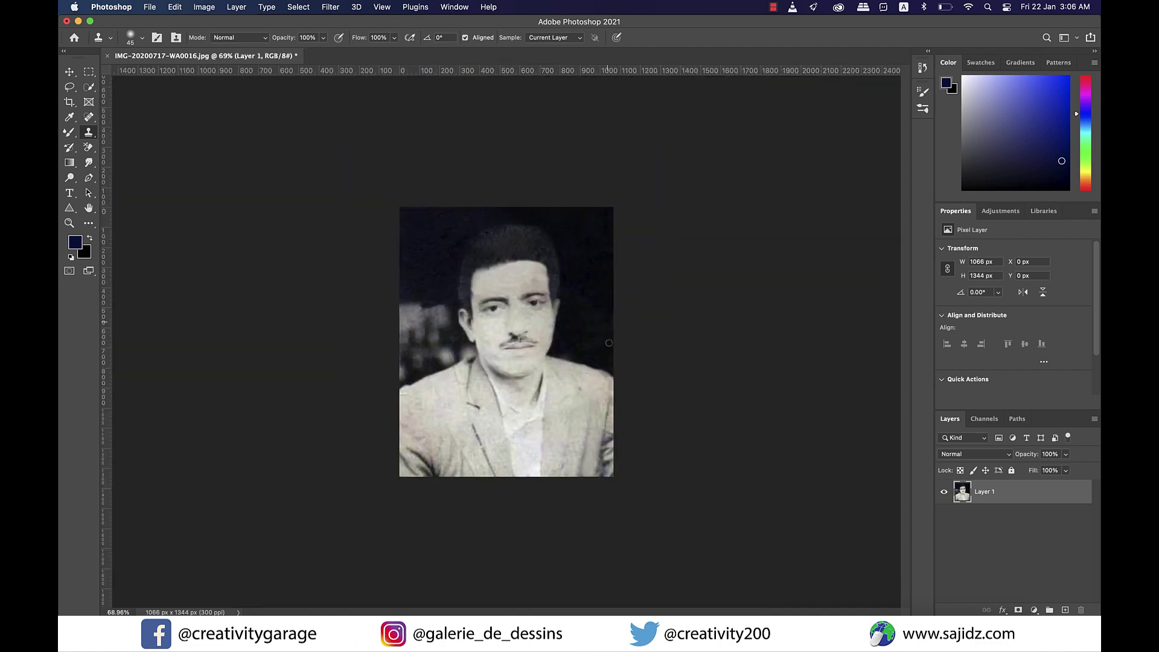
pyautogui.scroll(5, 572, 157)
pyautogui.scroll(-4, 570, 181)
pyautogui.scroll(3, 580, 254)
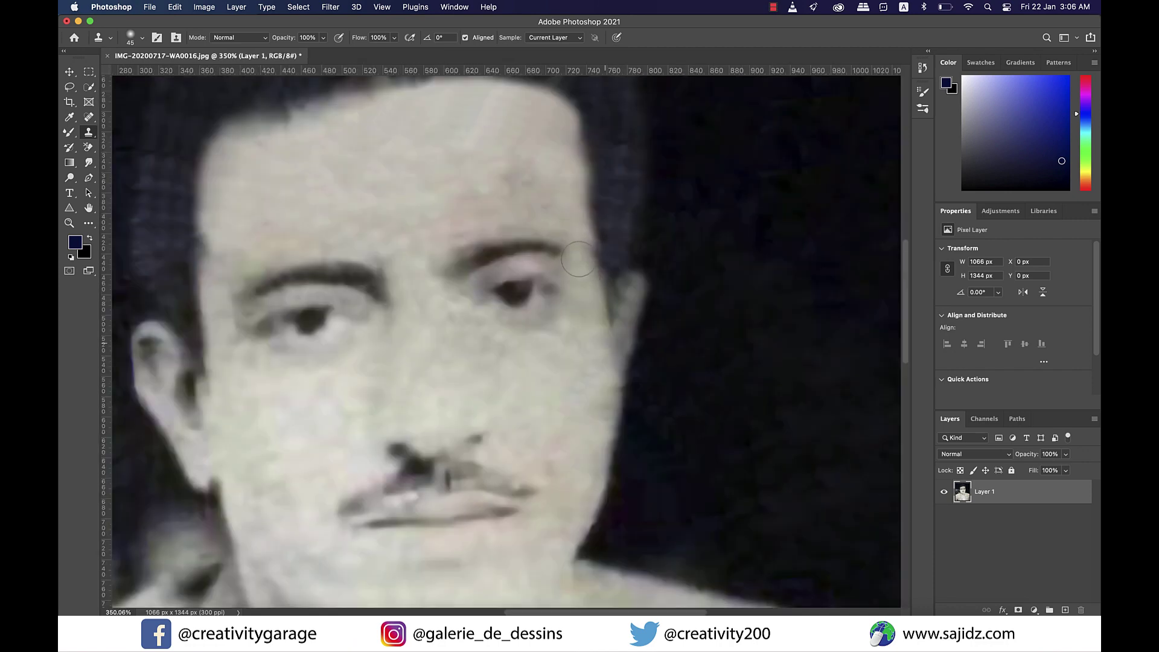
# Rebuild the broken dark line along the jacket's lower lapel edge with the Clone Stamp
pyautogui.scroll(-2, 558, 234)
pyautogui.scroll(4, 525, 495)
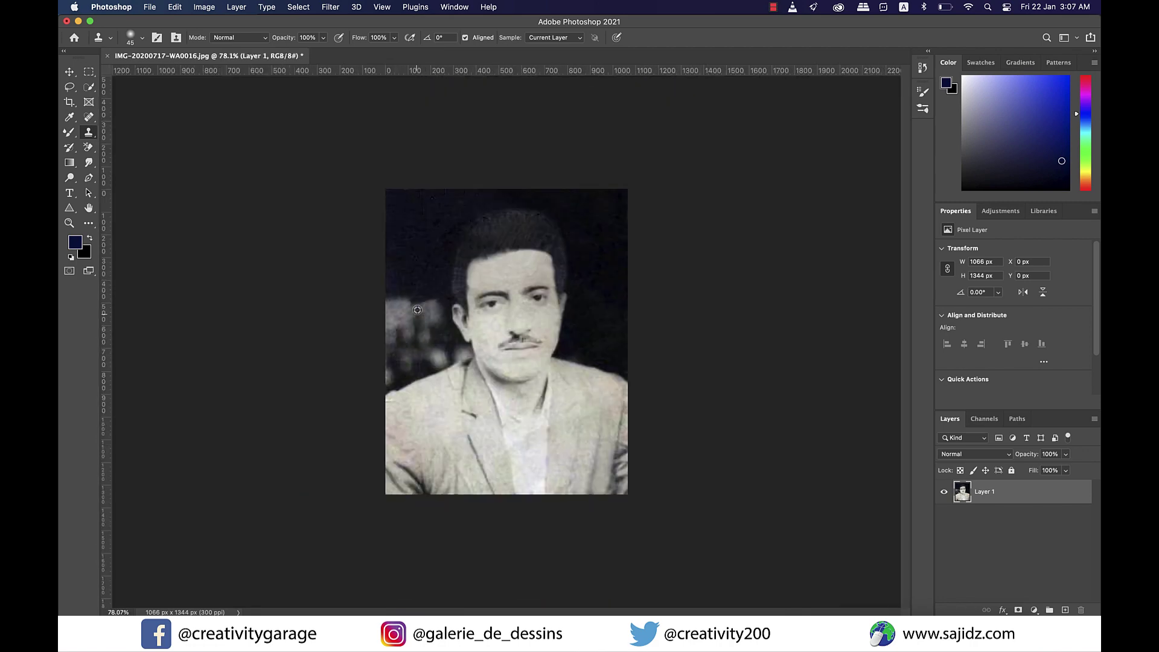
pyautogui.scroll(3, 495, 338)
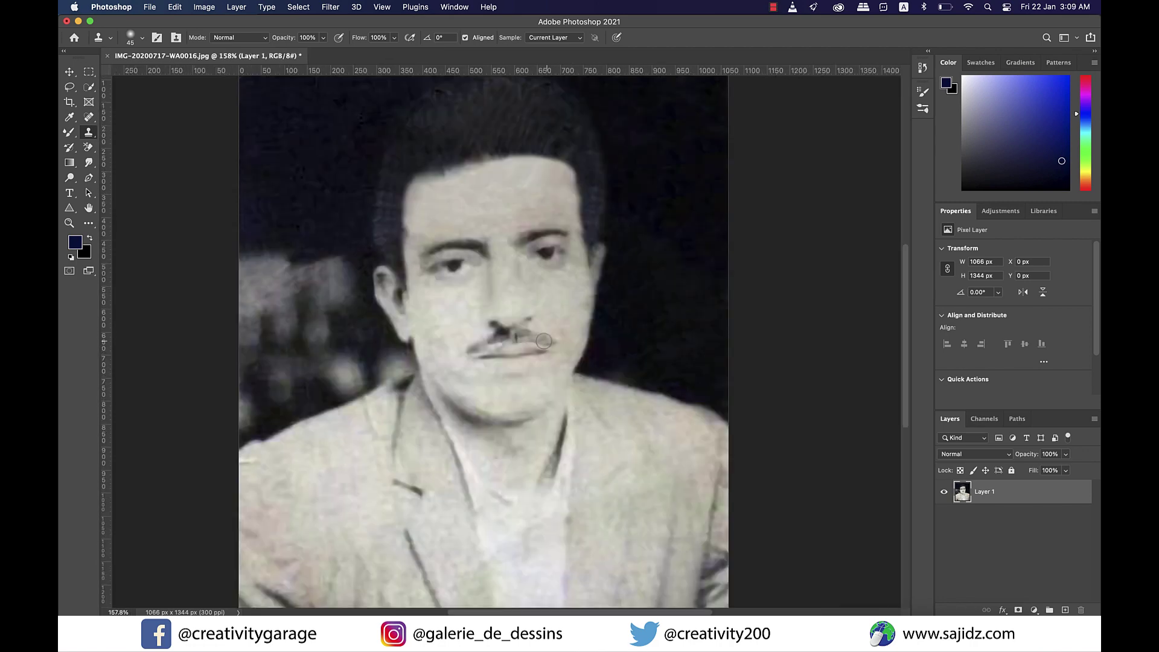
# Clone moustache hair over the gaps to form a full, even moustache on both sides
pyautogui.moveTo(506, 332); pyautogui.dragTo(548, 343)
pyautogui.moveTo(494, 336); pyautogui.dragTo(471, 351)
pyautogui.click(519, 336)
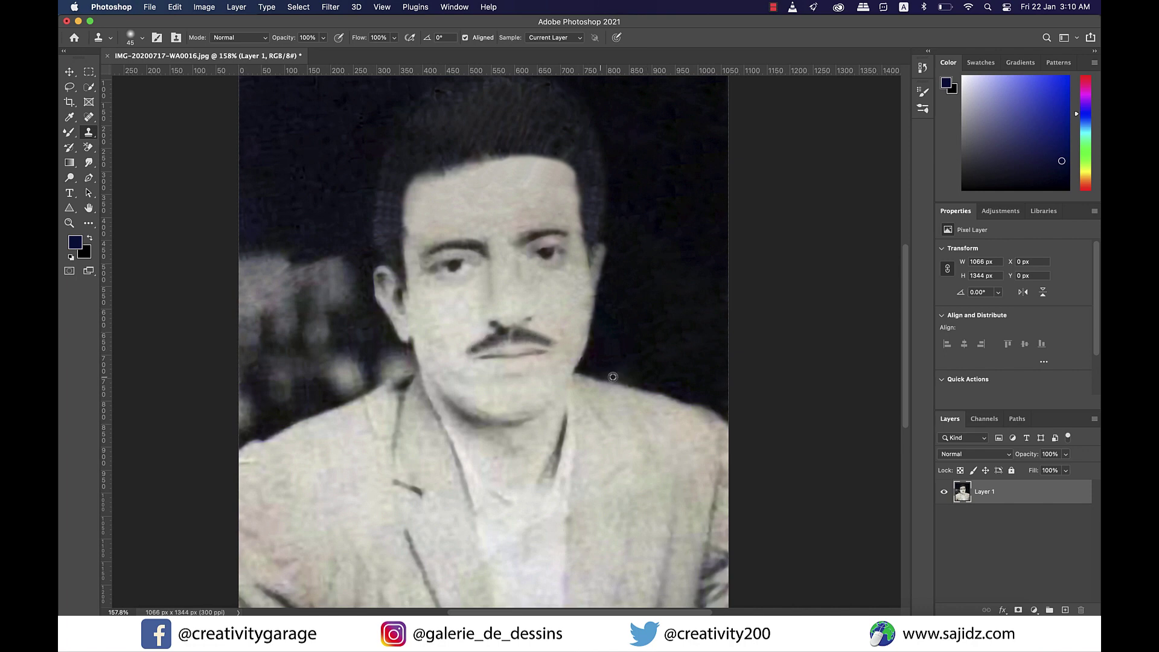
pyautogui.scroll(-2, 613, 377)
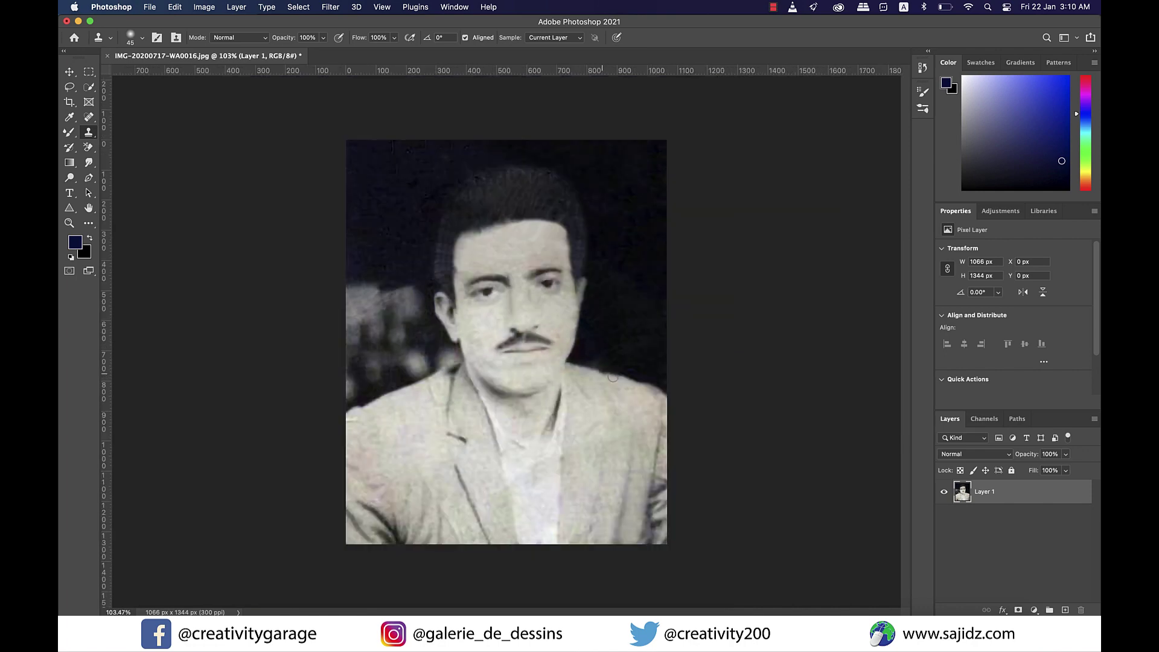
# Lasso the fully visible ear, copy it to a new layer and place it mirrored on the opposite side
pyautogui.scroll(2, 612, 376)
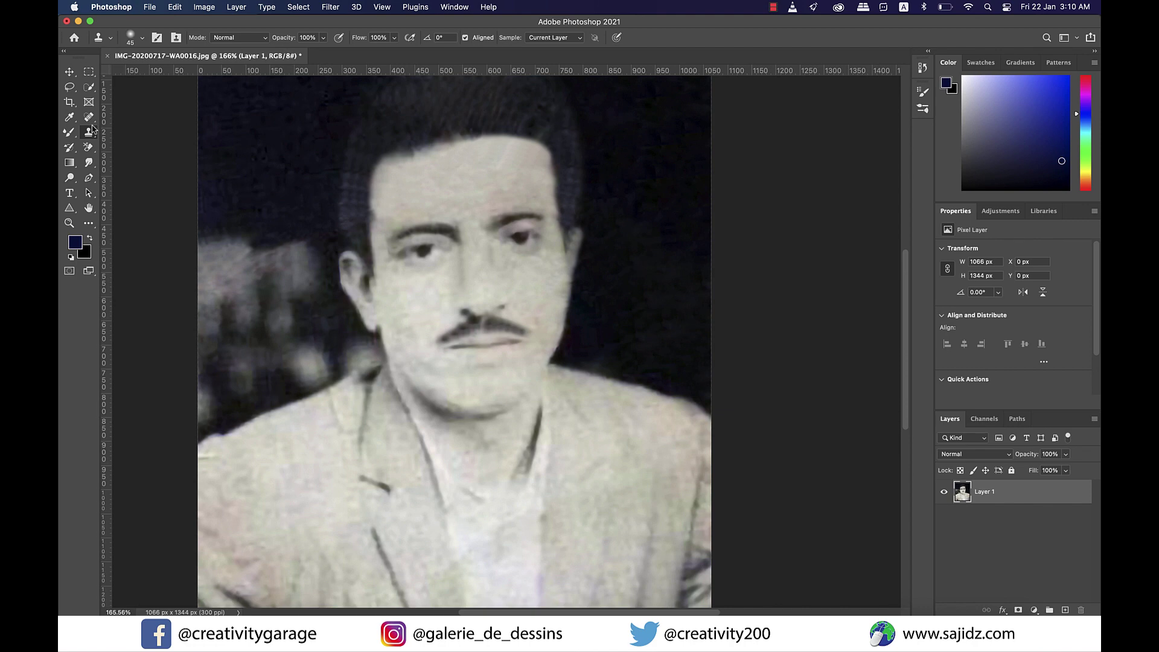
pyautogui.click(70, 87)
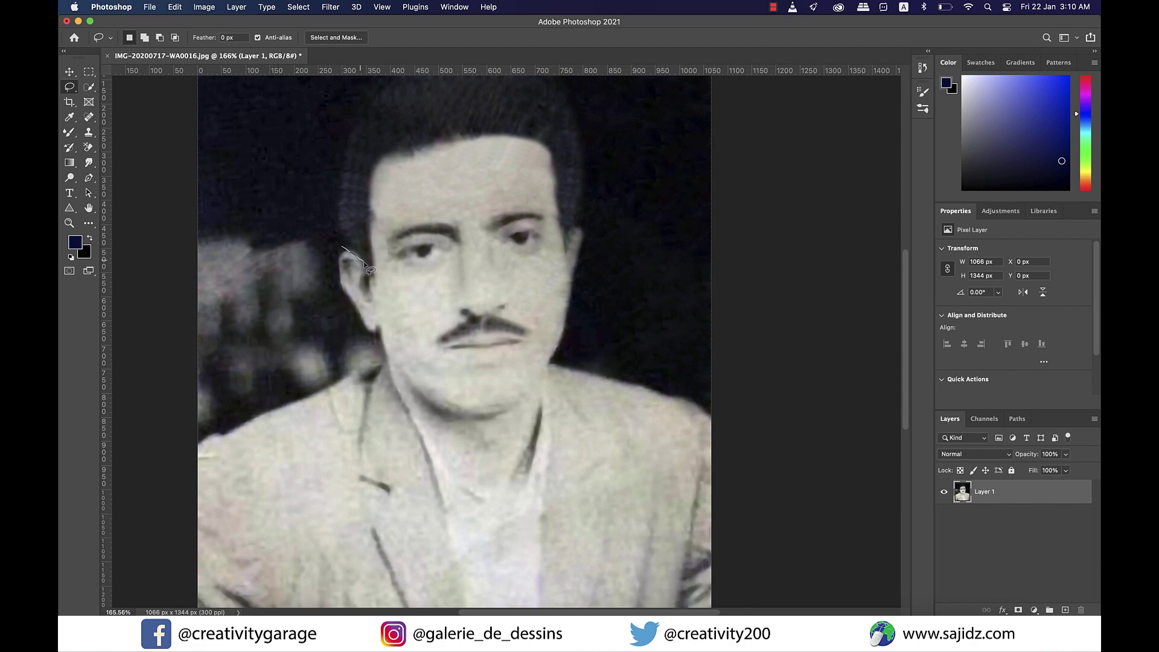
pyautogui.hscroll(3, 364, 265)
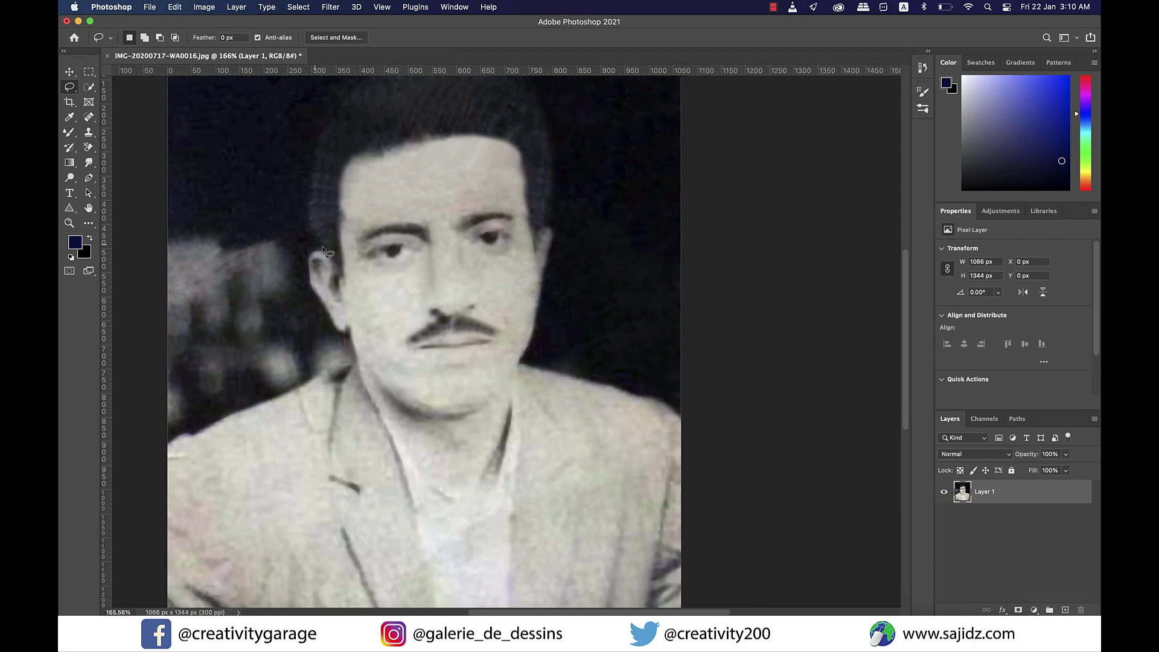
pyautogui.moveTo(323, 245); pyautogui.dragTo(332, 256)
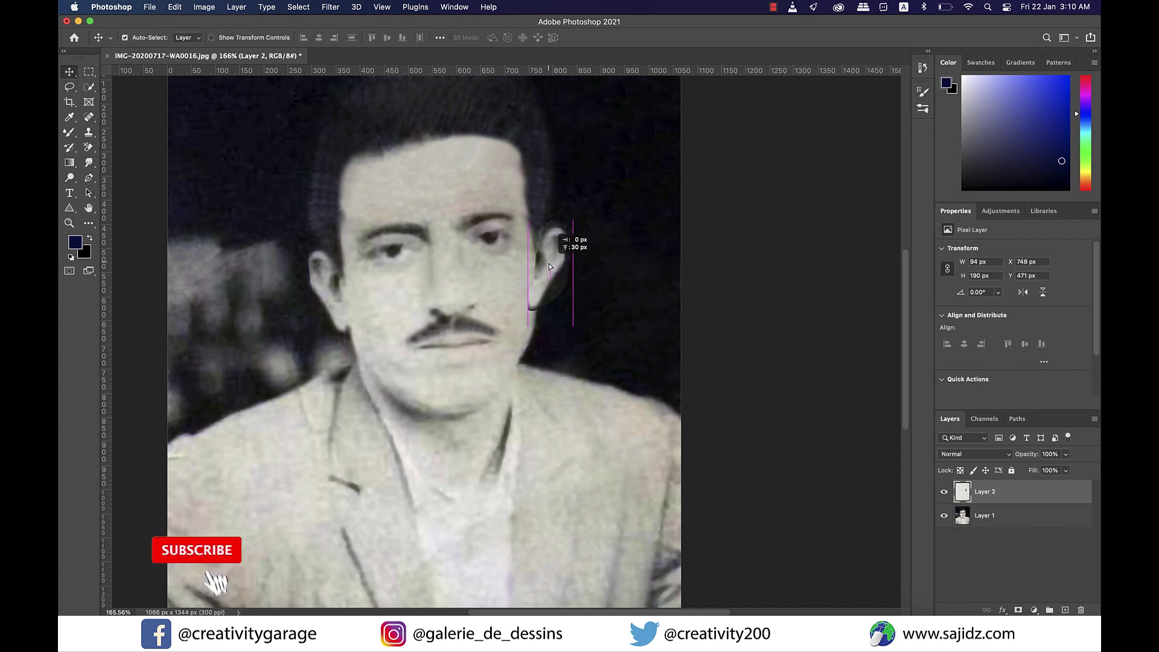
# Rotate the copied ear to match the head's tilt and fit it against the face
pyautogui.click(175, 7)
pyautogui.moveTo(191, 263)
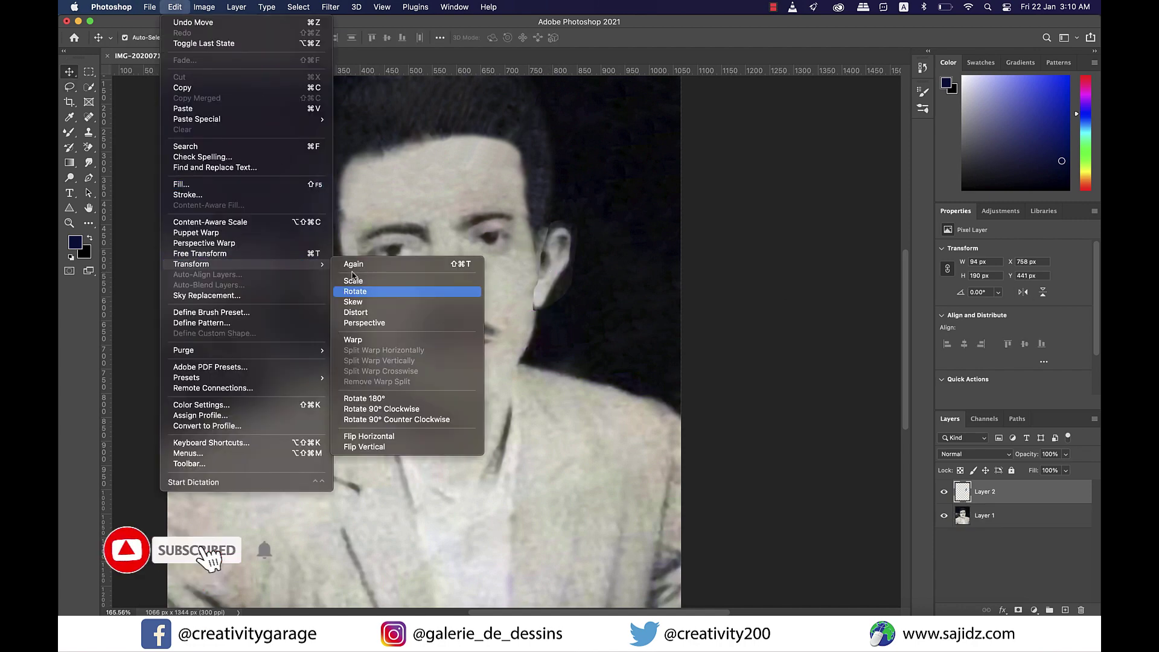
pyautogui.click(359, 291)
pyautogui.moveTo(589, 225); pyautogui.dragTo(585, 213)
pyautogui.moveTo(558, 261)
pyautogui.mouseDown()
pyautogui.moveTo(557, 250)
pyautogui.moveTo(558, 283)
pyautogui.mouseUp()
pyautogui.click(649, 38)
# Merge the copied ear layer with the portrait layer and switch to the Clone Stamp
pyautogui.click(88, 133)
pyautogui.scroll(5, 546, 302)
pyautogui.keyDown('shift'); pyautogui.click(1014, 515); pyautogui.keyUp('shift')
pyautogui.rightClick(1015, 515)
pyautogui.click(942, 520)
# Clone hair and skin over the seam between the added ear and the side of the face
pyautogui.keyDown('alt'); pyautogui.click(615, 207); pyautogui.keyUp('alt')
pyautogui.moveTo(582, 224); pyautogui.dragTo(593, 166)
pyautogui.scroll(-5, 576, 339)
pyautogui.scroll(4, 620, 386)
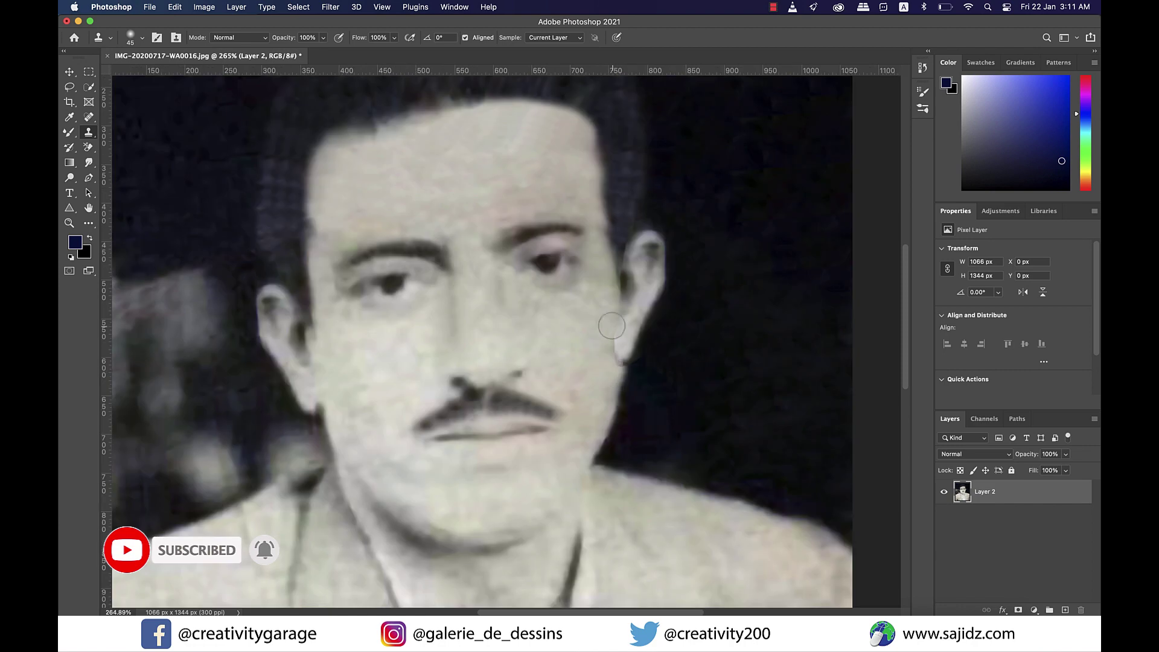
pyautogui.moveTo(612, 338)
pyautogui.mouseDown()
pyautogui.moveTo(587, 366)
pyautogui.moveTo(611, 370)
pyautogui.mouseUp()
pyautogui.hscroll(1, 622, 386)
pyautogui.keyDown('alt'); pyautogui.click(624, 388); pyautogui.keyUp('alt')
# Reduce the Clone Stamp brush to 15 px and refine the join where the added ear meets the face
pyautogui.press('[')
pyautogui.press('[')
pyautogui.press('[')
pyautogui.press('[')
pyautogui.press('[')
pyautogui.scroll(5, 606, 259)
pyautogui.press('[')
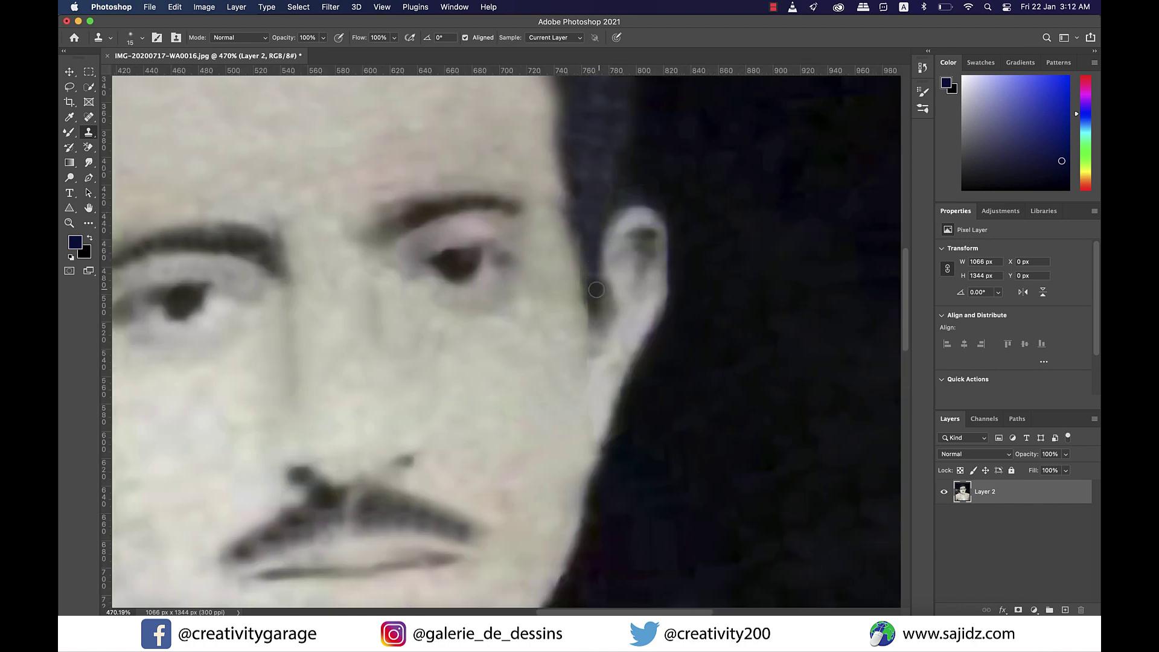
pyautogui.scroll(-2, 598, 290)
pyautogui.scroll(-4, 637, 284)
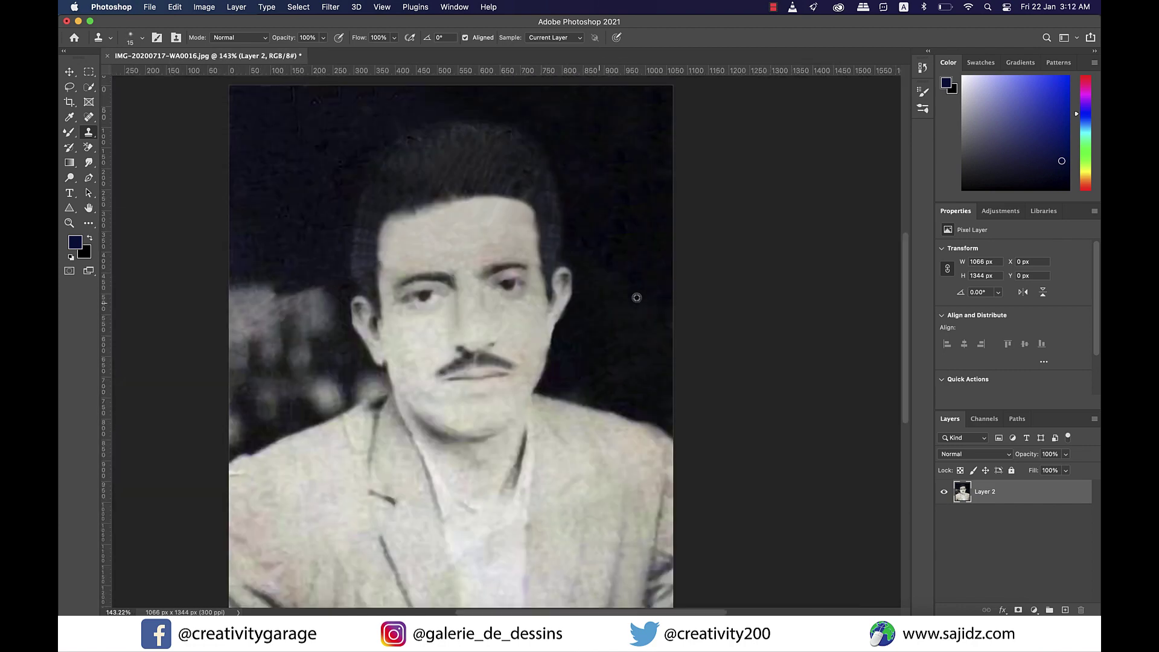
# Reshape the added ear's lobe with the Clone Stamp, enlarging the brush to 40 px for the area around it
pyautogui.scroll(3, 574, 314)
pyautogui.hscroll(1, 537, 326)
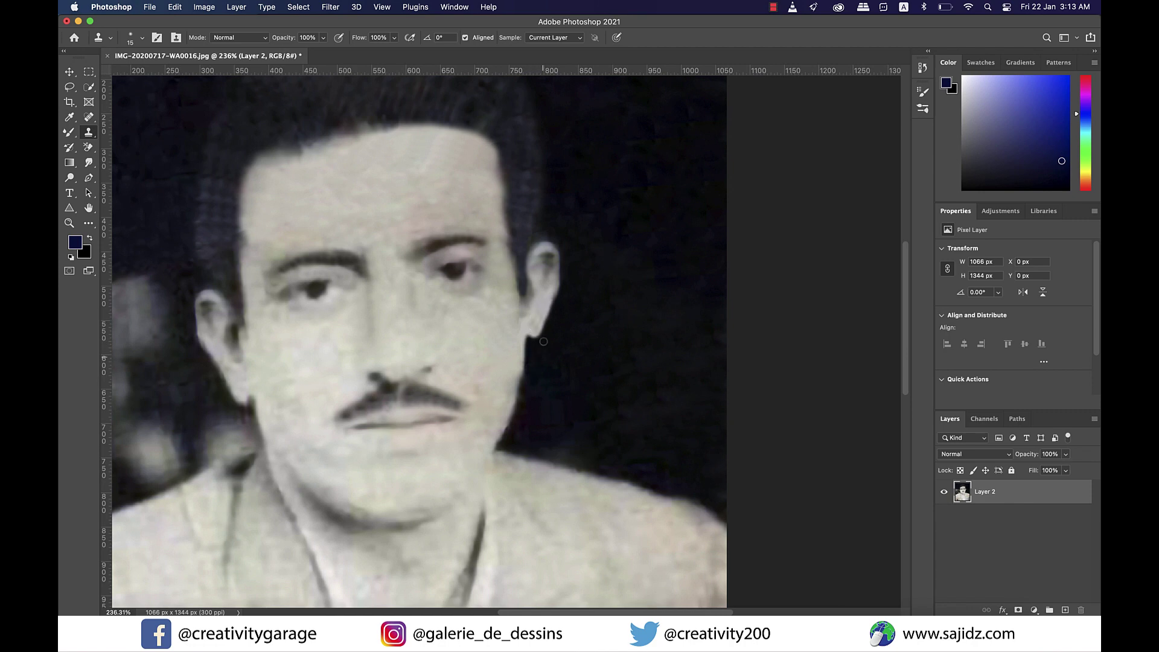
pyautogui.scroll(3, 525, 371)
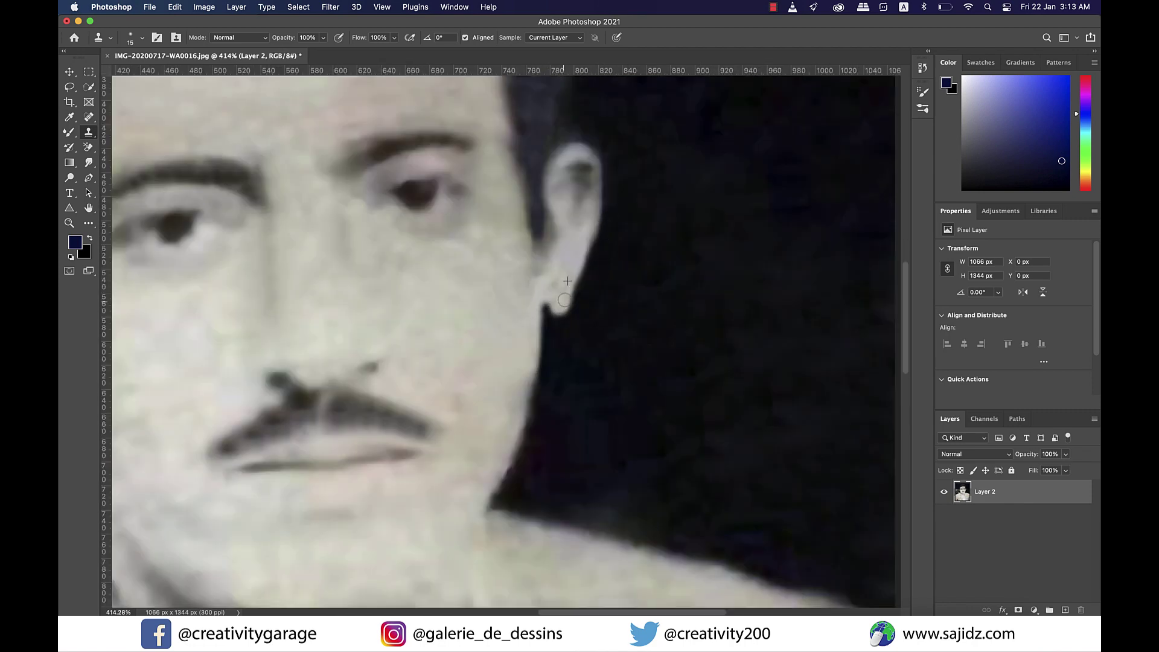
pyautogui.press(']')
pyautogui.press(']')
pyautogui.press(']')
pyautogui.press(']')
pyautogui.press(']')
pyautogui.scroll(-7, 614, 332)
pyautogui.scroll(3, 615, 333)
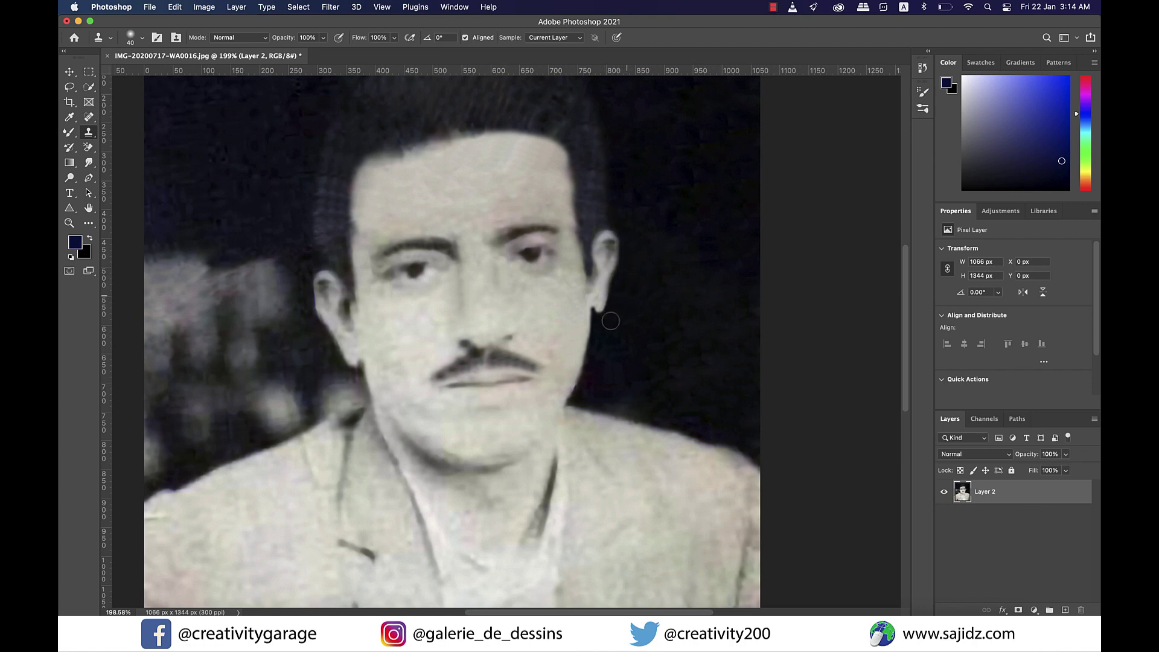
pyautogui.scroll(-3, 686, 346)
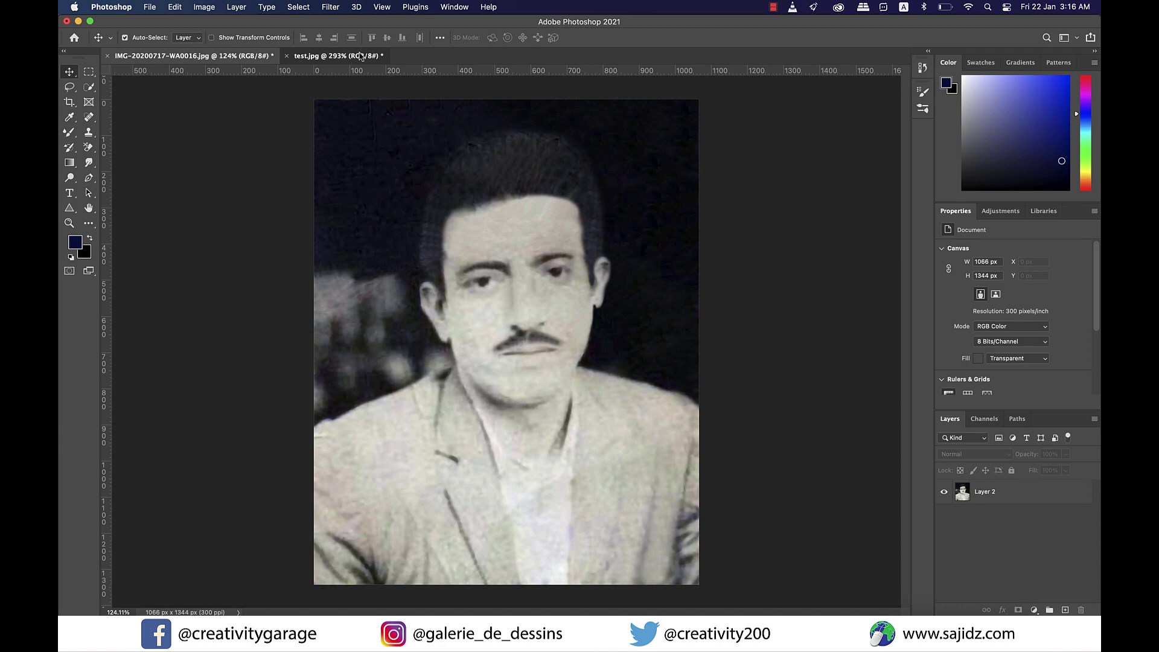
# Switch to test.jpg and bring its original photo layer into the restored portrait document
pyautogui.click(360, 55)
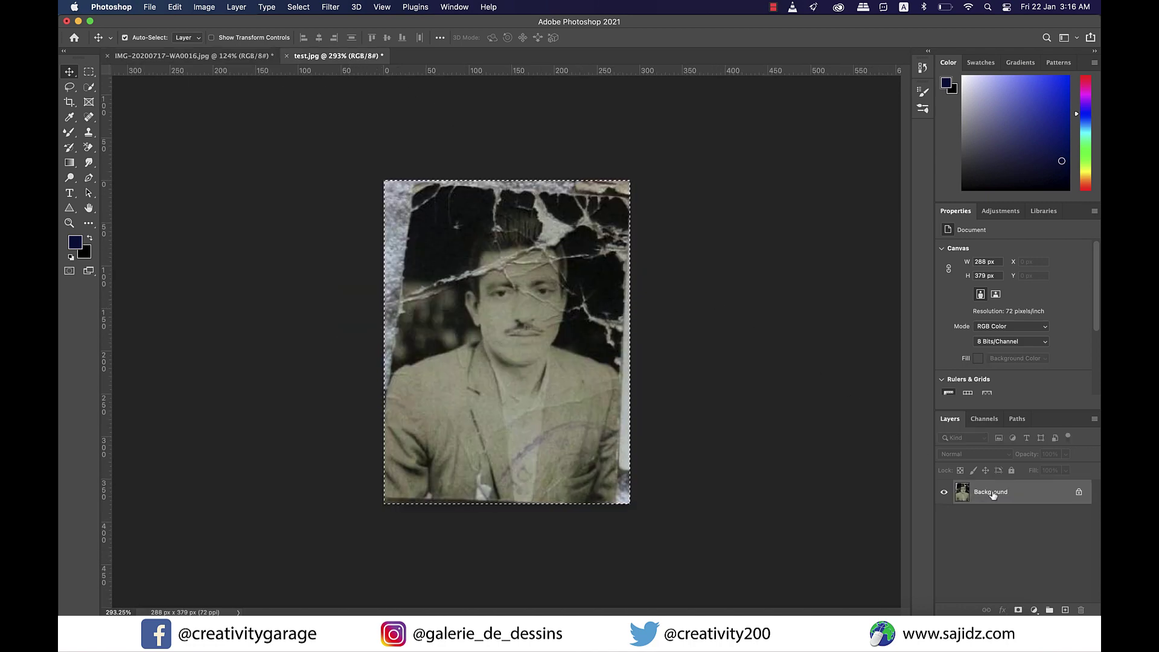
pyautogui.moveTo(994, 495); pyautogui.dragTo(231, 56)
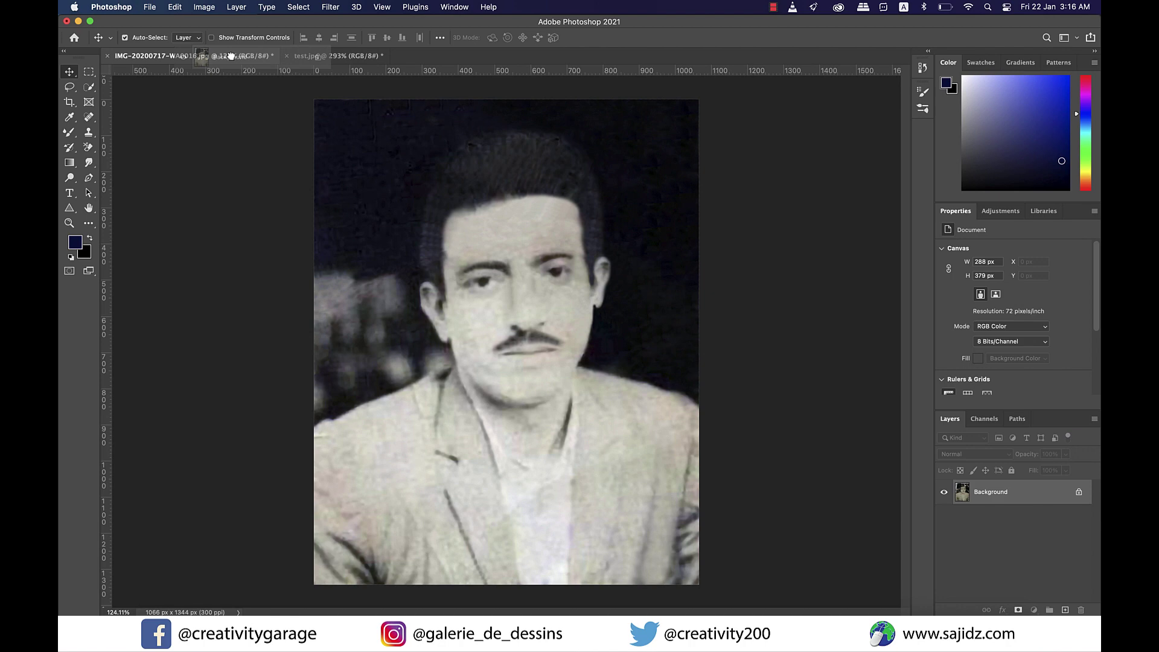